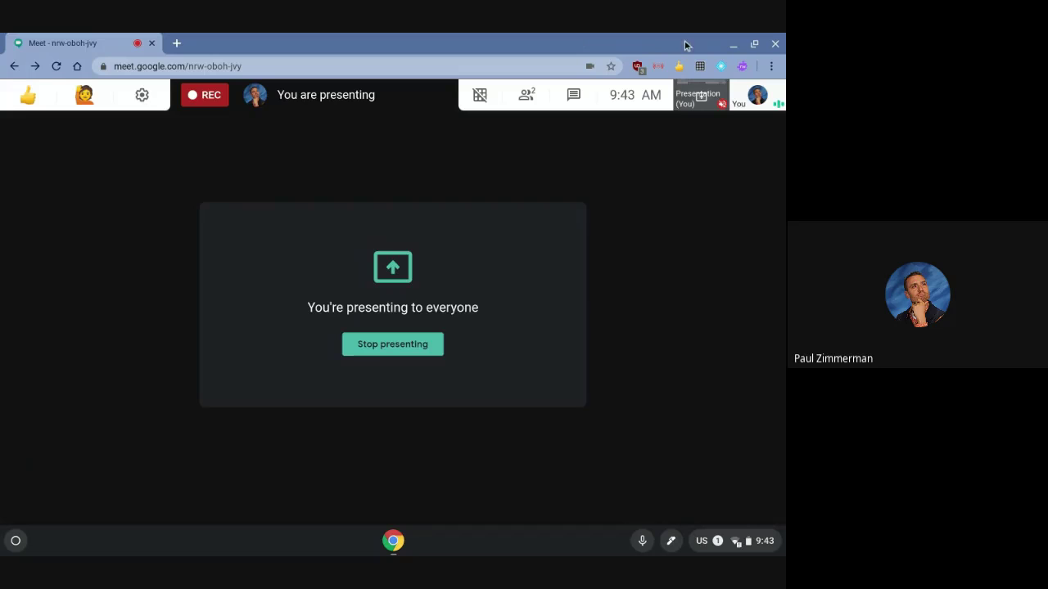
Step: Minimize the Google Meet presenting window to reveal the bare desktop
{"action": "left_click", "coordinate": [735, 46]}
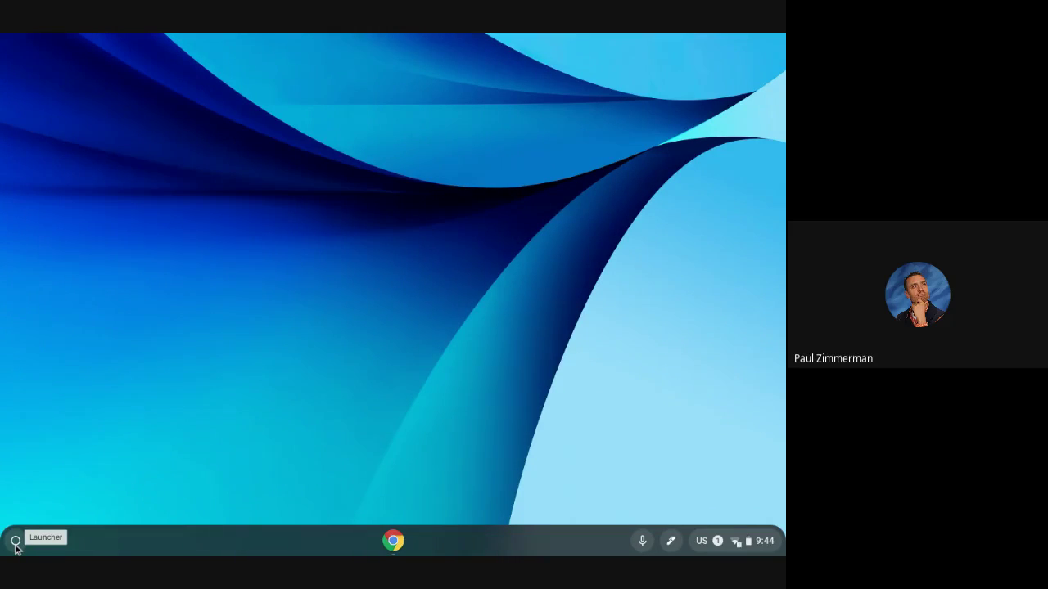
Step: Open the Chrome OS app launcher with the Search key
{"action": "key", "text": "super"}
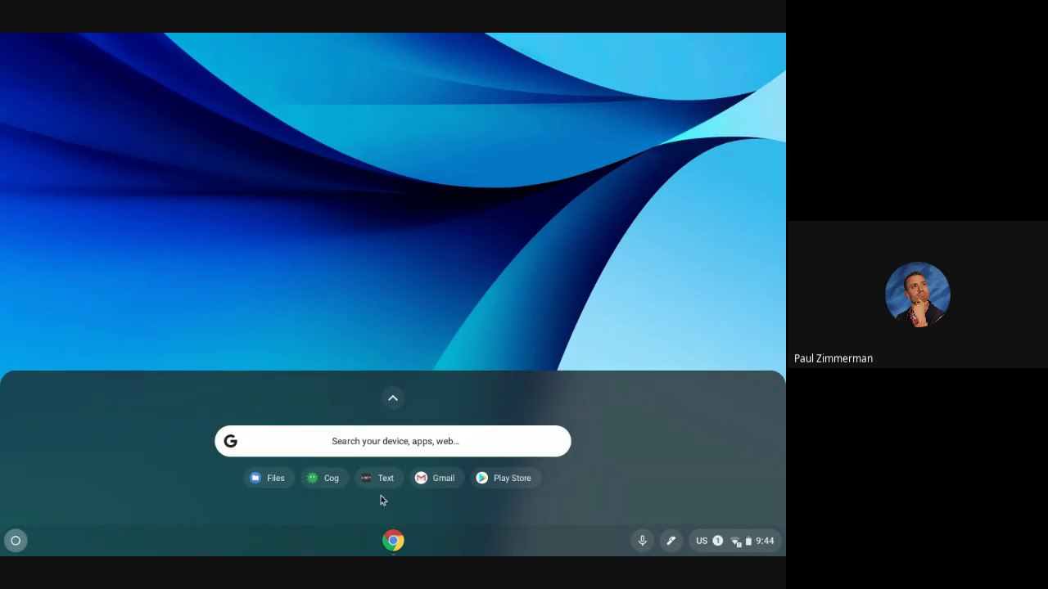
Step: Expand the launcher to the full app grid and scroll through its pages
{"action": "left_click", "coordinate": [394, 399]}
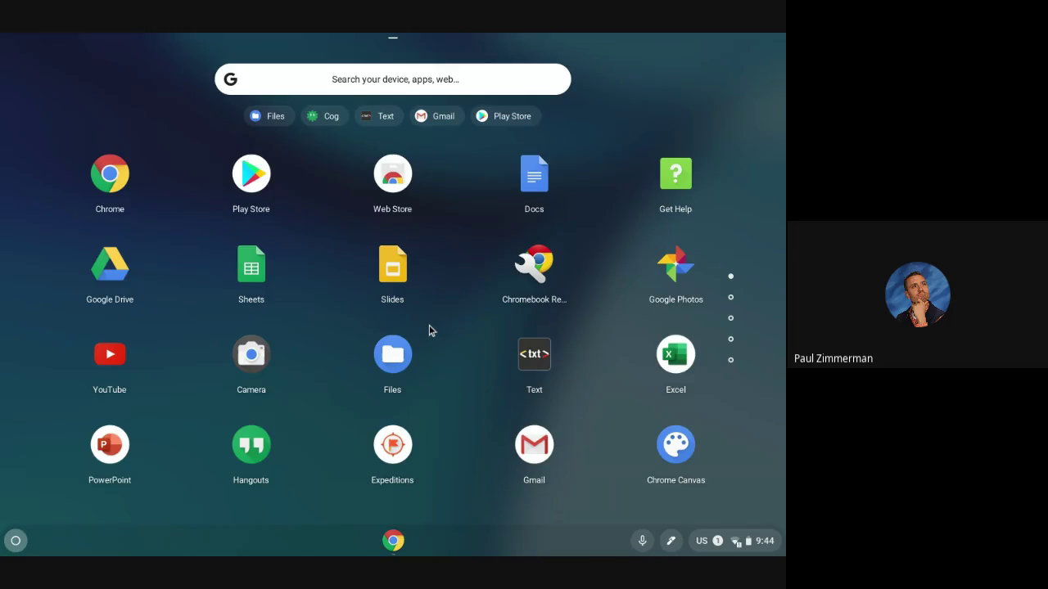
{"action": "scroll", "coordinate": [429, 330], "scroll_direction": "down", "scroll_amount": 2}
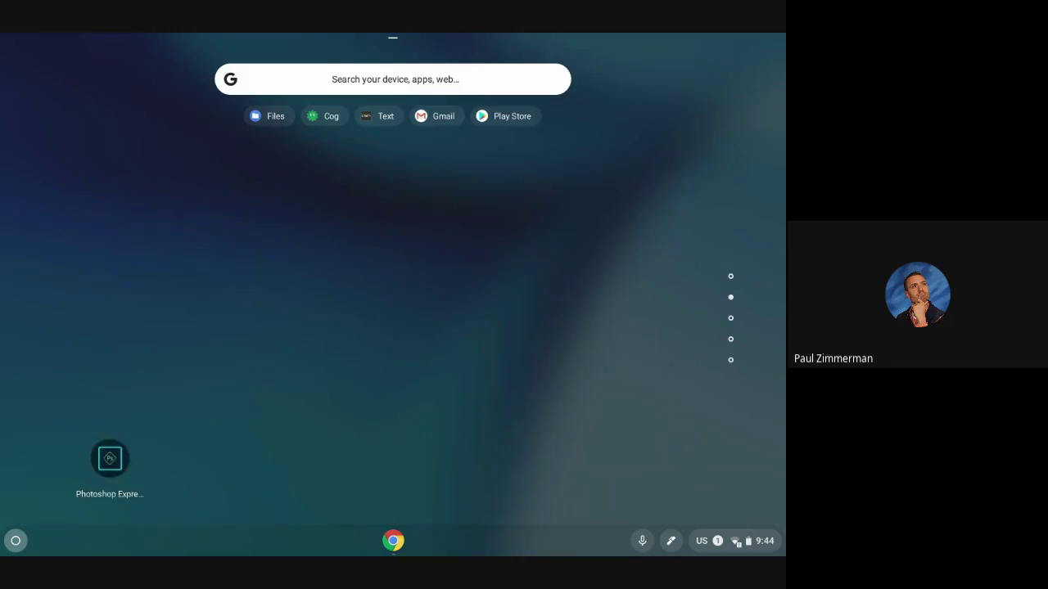
{"action": "scroll", "coordinate": [429, 330], "scroll_direction": "up", "scroll_amount": 1}
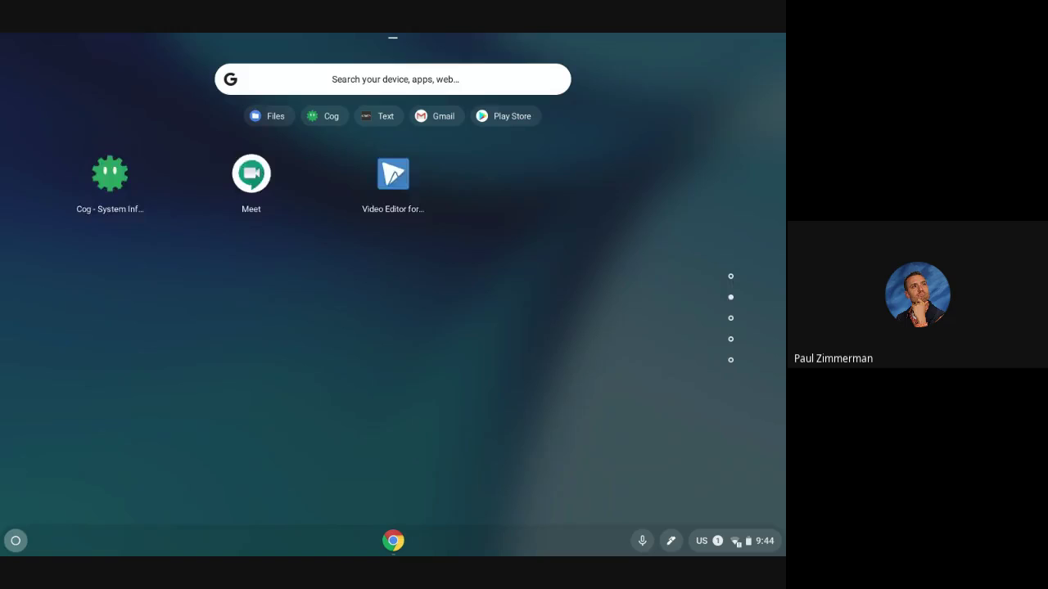
{"action": "scroll", "coordinate": [393, 319], "scroll_direction": "up", "scroll_amount": 1}
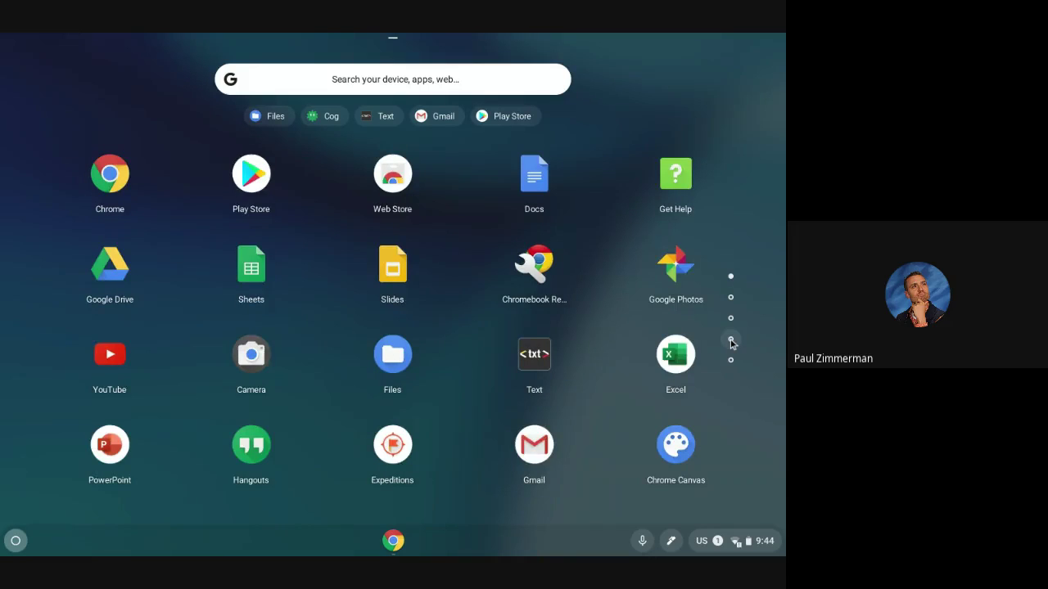
Step: Flip through the app pages with the page dots, ending on the Calculator page
{"action": "left_click", "coordinate": [731, 339]}
{"action": "left_click", "coordinate": [730, 360]}
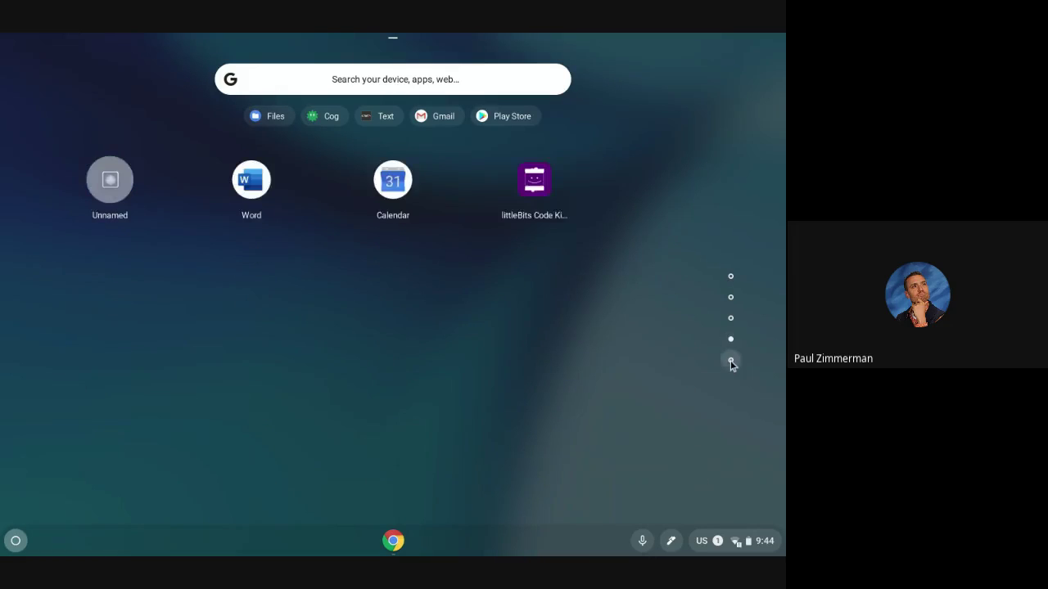
{"action": "left_click", "coordinate": [731, 318]}
{"action": "left_click", "coordinate": [730, 297]}
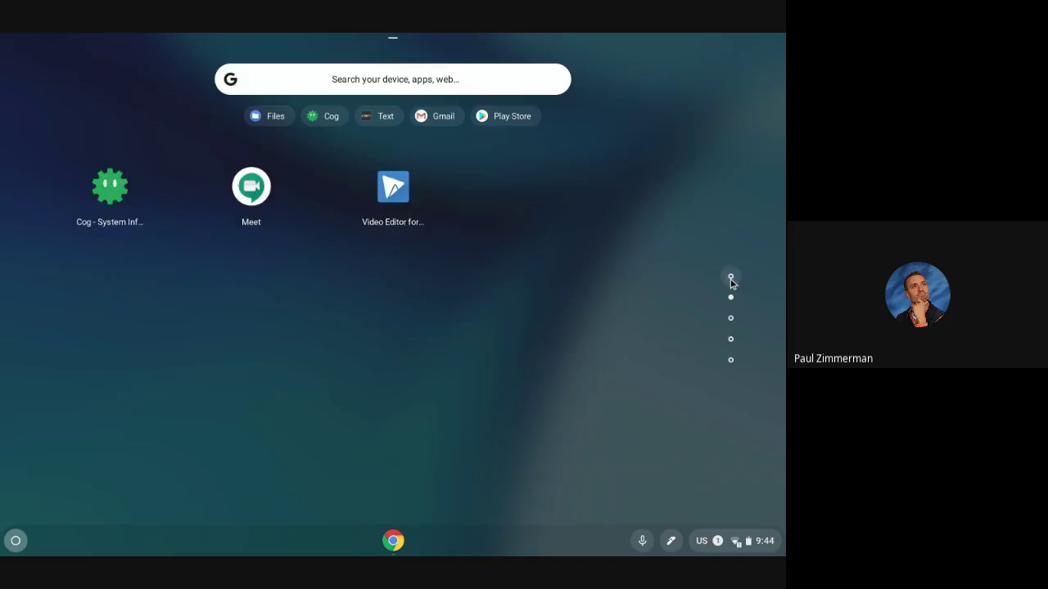
{"action": "left_click", "coordinate": [730, 276]}
{"action": "left_click", "coordinate": [731, 318]}
{"action": "scroll", "coordinate": [583, 309], "scroll_direction": "down", "scroll_amount": 1}
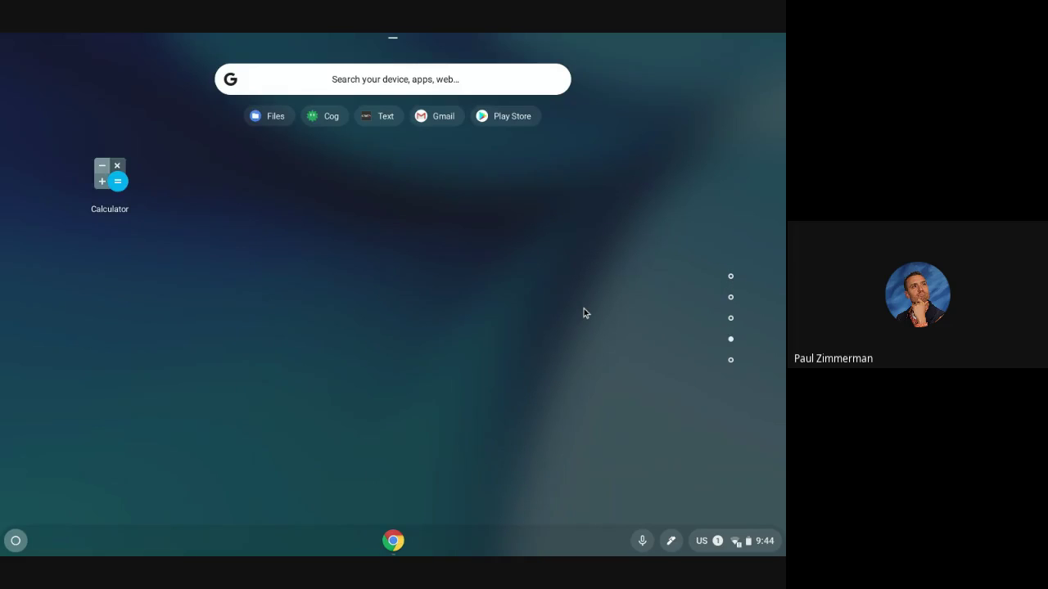
{"action": "scroll", "coordinate": [584, 312], "scroll_direction": "down", "scroll_amount": 1}
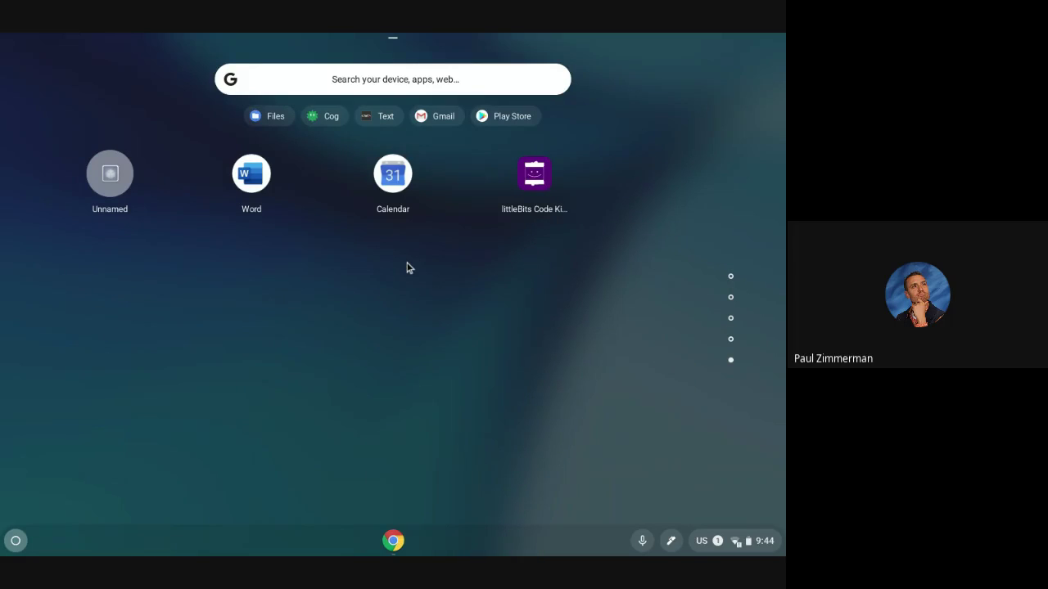
{"action": "scroll", "coordinate": [409, 268], "scroll_direction": "up", "scroll_amount": 1}
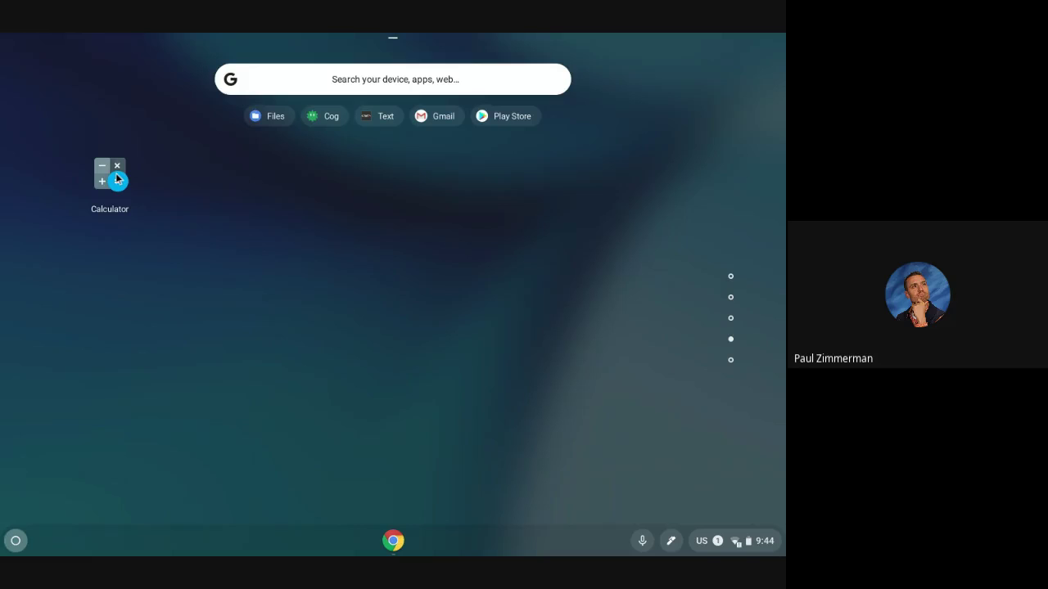
Step: Drop Calculator onto Photoshop Express to create a new launcher folder
{"action": "left_click_drag", "start_coordinate": [117, 178], "coordinate": [199, 210]}
{"action": "scroll", "coordinate": [466, 270], "scroll_direction": "down", "scroll_amount": 1}
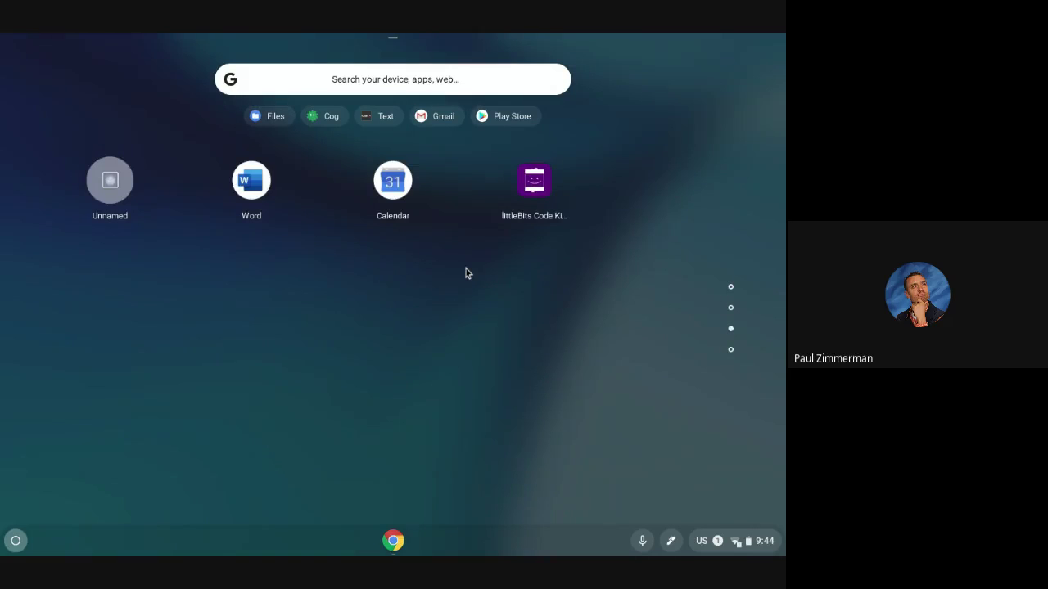
{"action": "scroll", "coordinate": [465, 270], "scroll_direction": "up", "scroll_amount": 2}
{"action": "scroll", "coordinate": [466, 268], "scroll_direction": "down", "scroll_amount": 1}
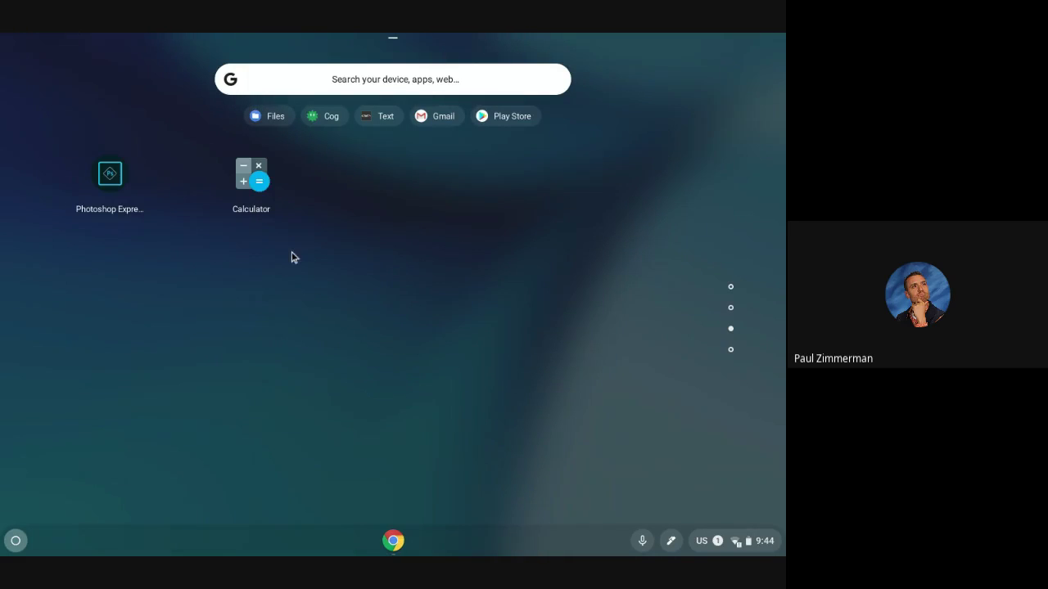
{"action": "left_click_drag", "start_coordinate": [260, 189], "coordinate": [119, 192]}
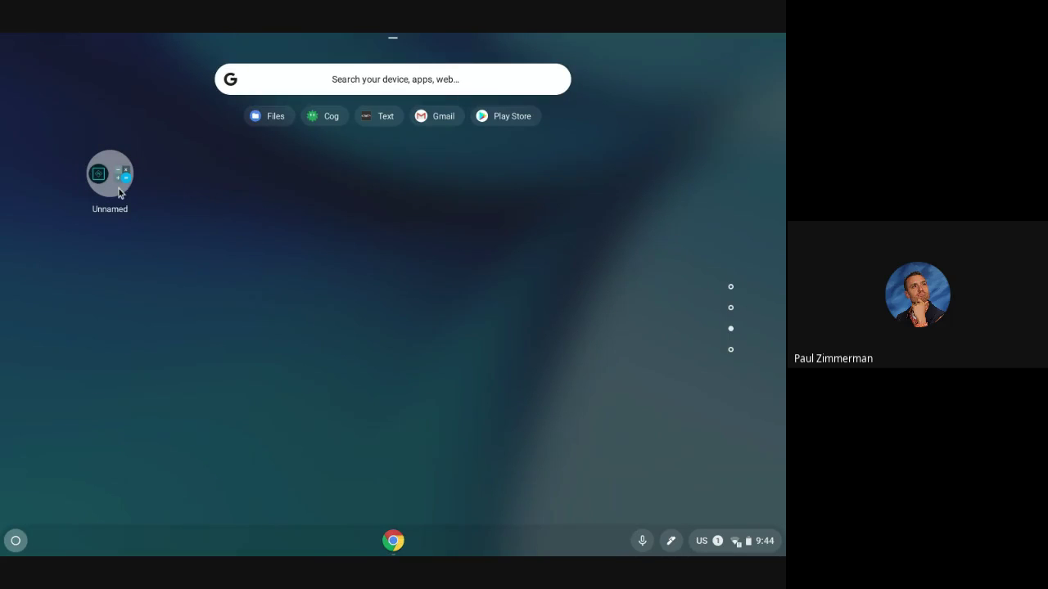
Step: Name the new folder 'Stuff'
{"action": "left_click", "coordinate": [117, 213]}
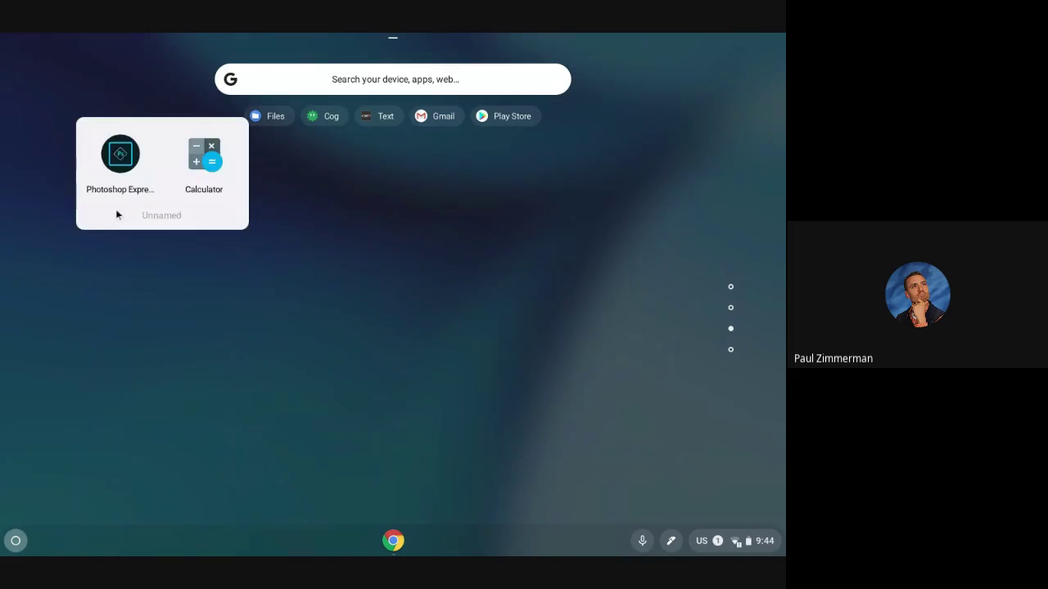
{"action": "left_click", "coordinate": [116, 214]}
{"action": "type", "text": "Struf"}
{"action": "key", "text": "BackSpace"}
{"action": "key", "text": "BackSpace"}
{"action": "key", "text": "BackSpace"}
{"action": "key", "text": "BackSpace"}
{"action": "key", "text": "BackSpace"}
{"action": "type", "text": "Stuff"}
{"action": "key", "text": "Return"}
{"action": "scroll", "coordinate": [330, 246], "scroll_direction": "up", "scroll_amount": 1}
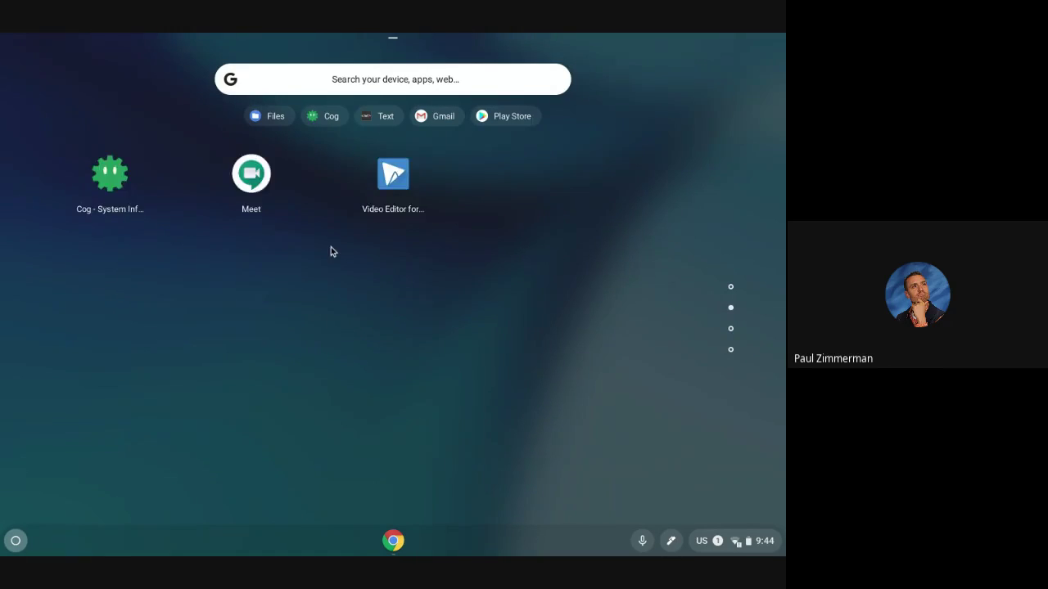
Step: Close the launcher and lower the screen brightness slightly in Quick Settings
{"action": "left_click", "coordinate": [331, 246]}
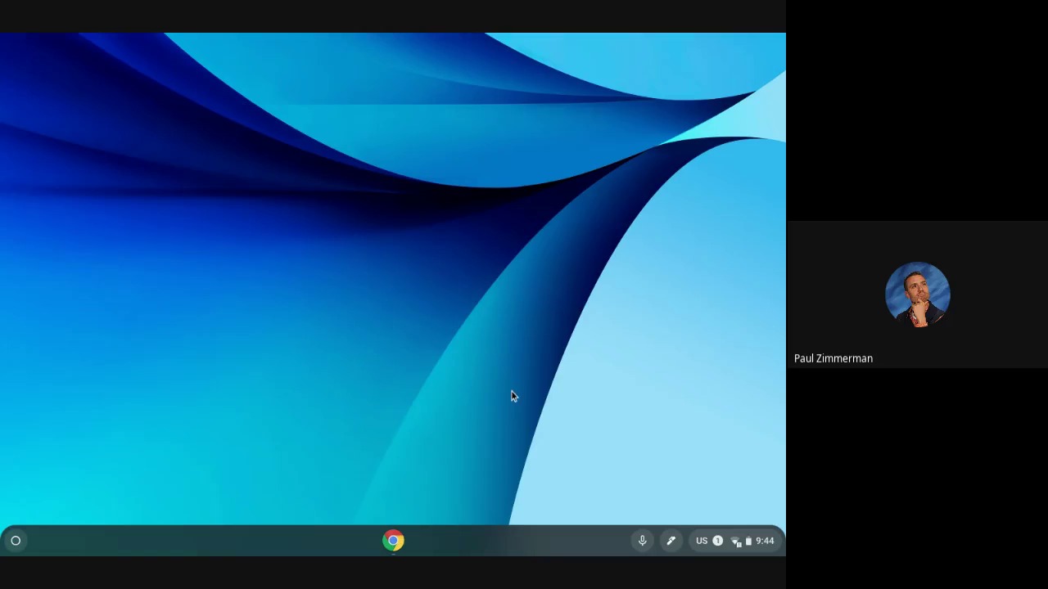
{"action": "left_click", "coordinate": [745, 542]}
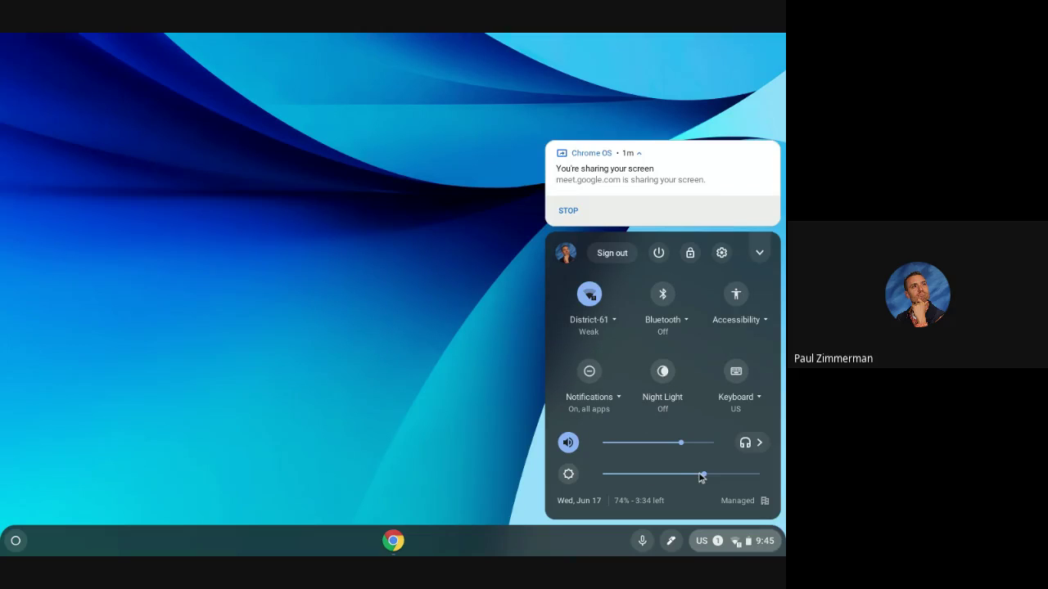
{"action": "left_click_drag", "start_coordinate": [702, 474], "coordinate": [678, 447]}
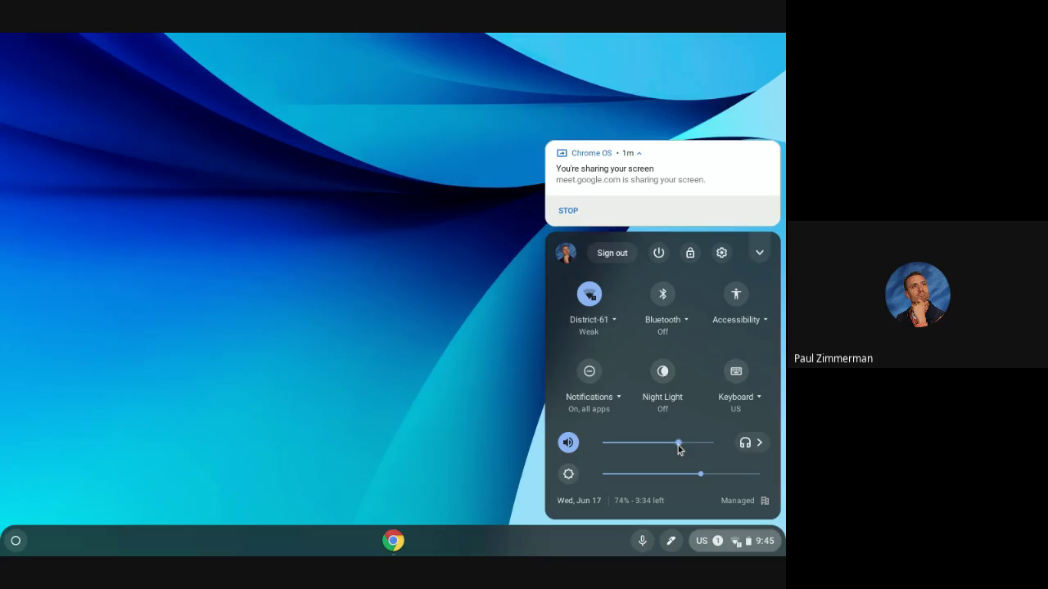
Step: Open Settings and view the Displays page before returning to the main list
{"action": "left_click", "coordinate": [721, 253]}
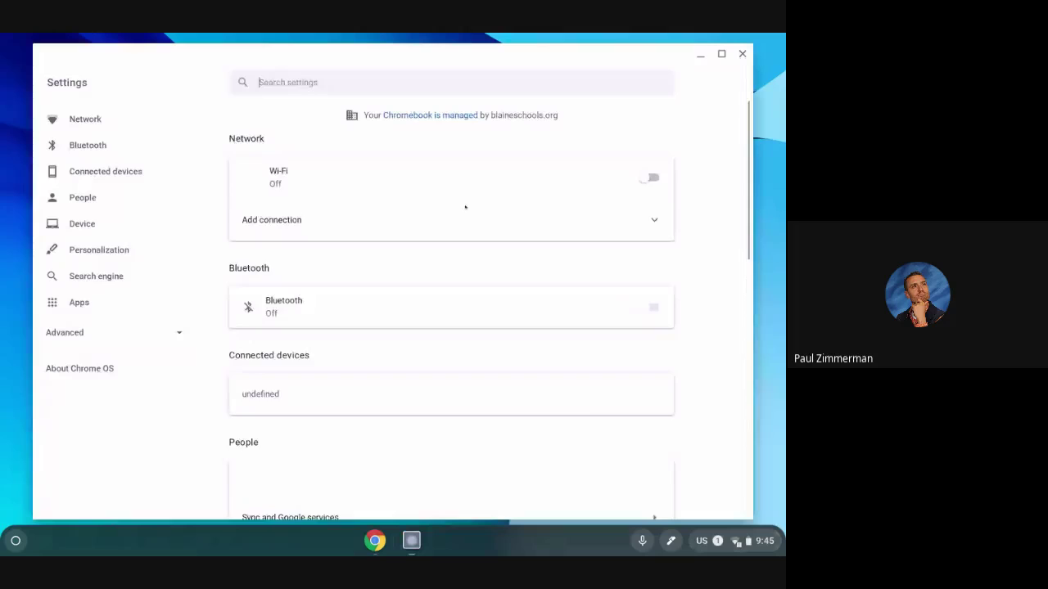
{"action": "scroll", "coordinate": [429, 243], "scroll_direction": "down", "scroll_amount": 5}
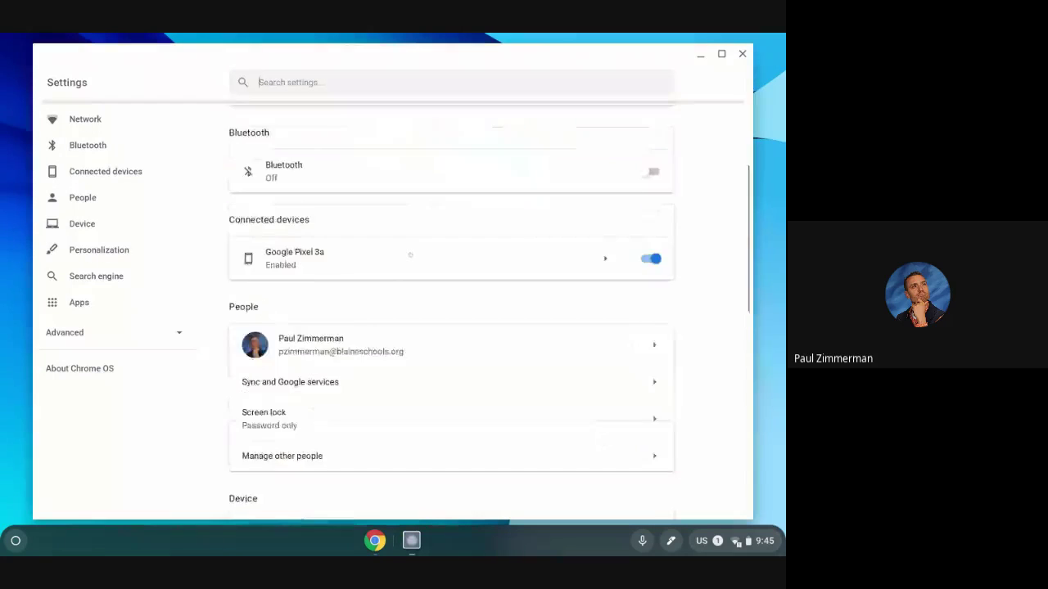
{"action": "scroll", "coordinate": [410, 254], "scroll_direction": "down", "scroll_amount": 5}
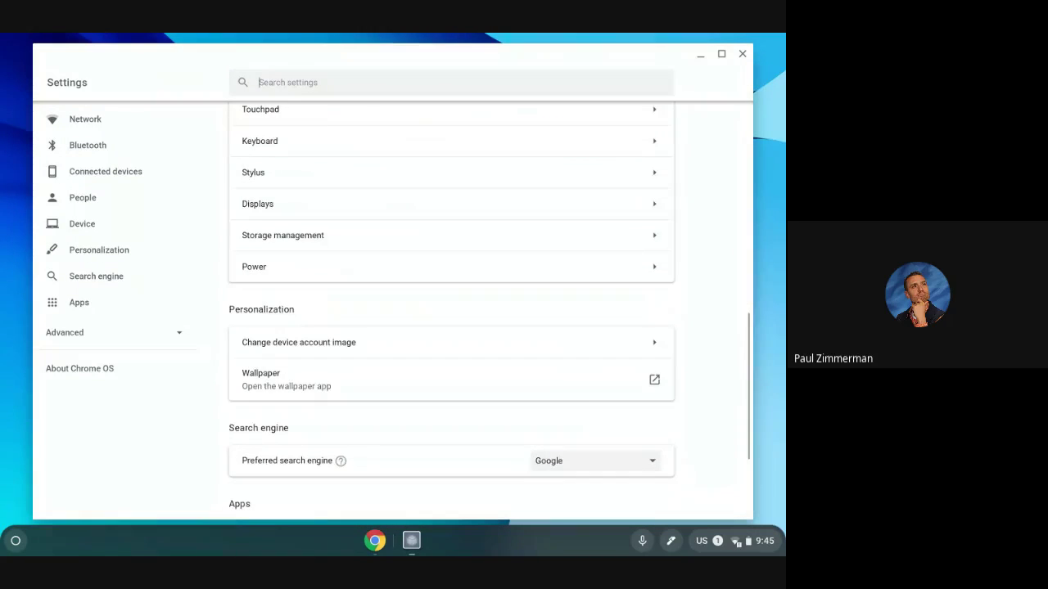
{"action": "scroll", "coordinate": [410, 255], "scroll_direction": "up", "scroll_amount": 1}
{"action": "scroll", "coordinate": [286, 268], "scroll_direction": "up", "scroll_amount": 1}
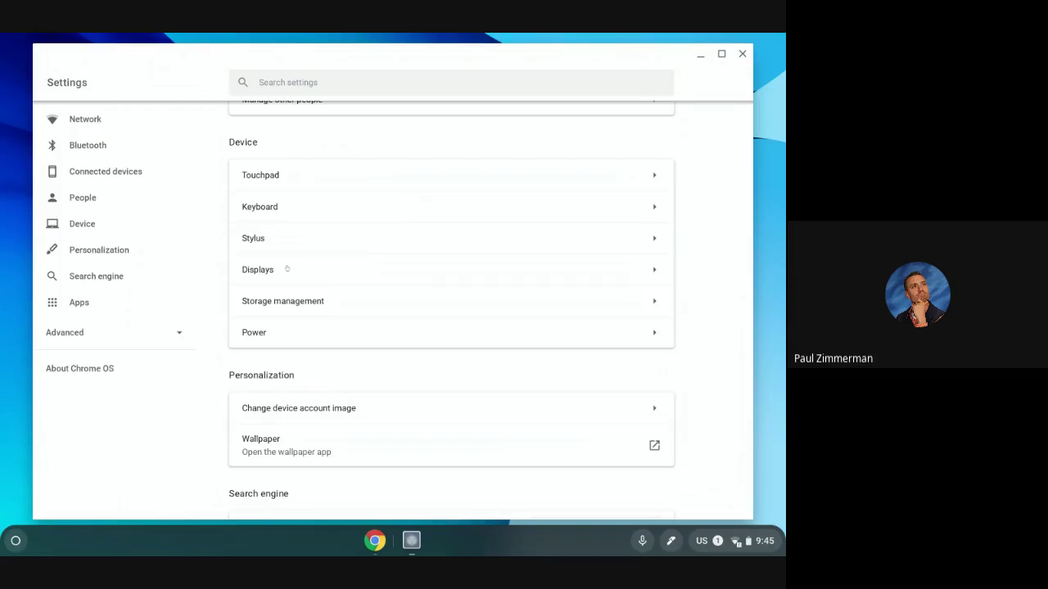
{"action": "left_click", "coordinate": [286, 269]}
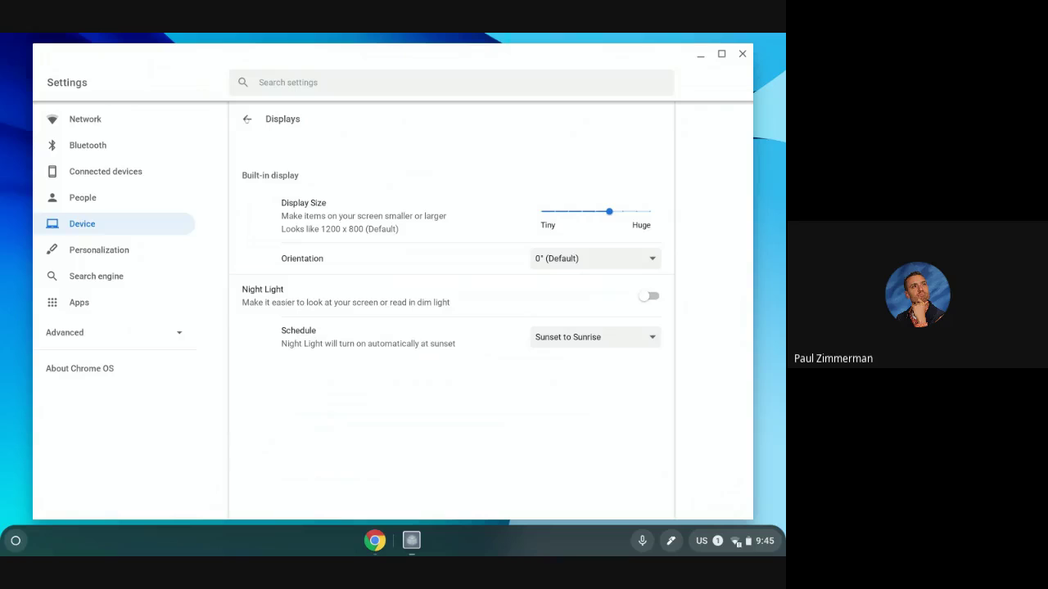
{"action": "left_click", "coordinate": [247, 119]}
Step: Expand the Advanced sections and scroll down to Reset settings and back up
{"action": "scroll", "coordinate": [426, 259], "scroll_direction": "down", "scroll_amount": 3}
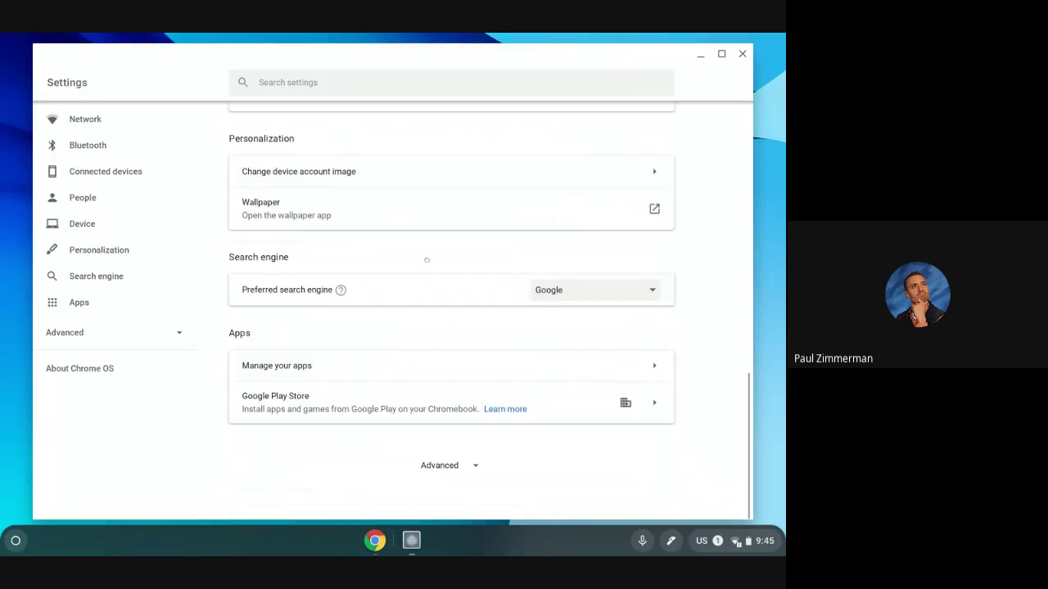
{"action": "scroll", "coordinate": [425, 260], "scroll_direction": "up", "scroll_amount": 5}
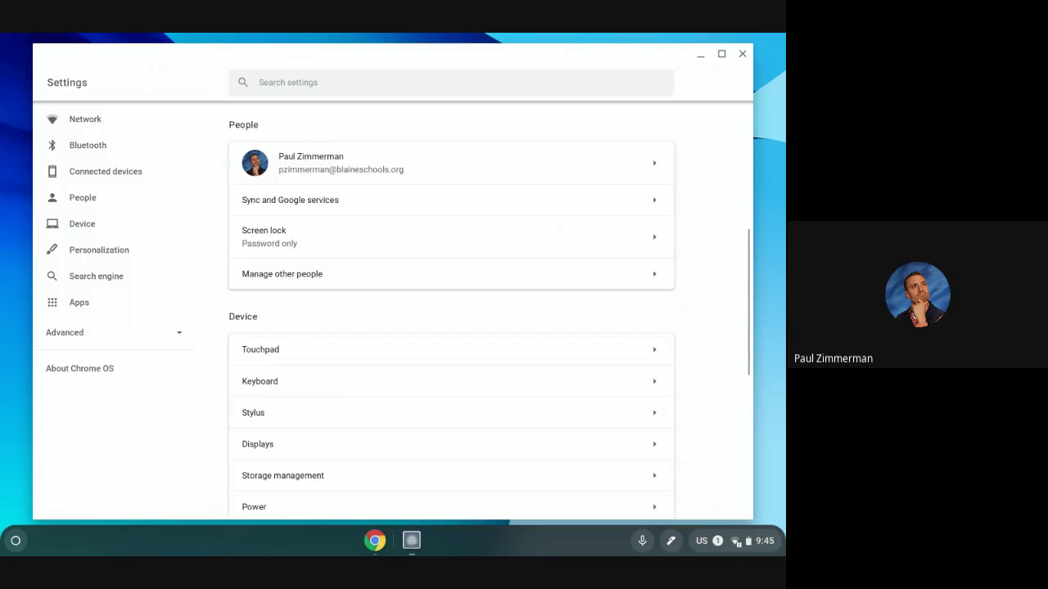
{"action": "scroll", "coordinate": [424, 259], "scroll_direction": "down", "scroll_amount": 5}
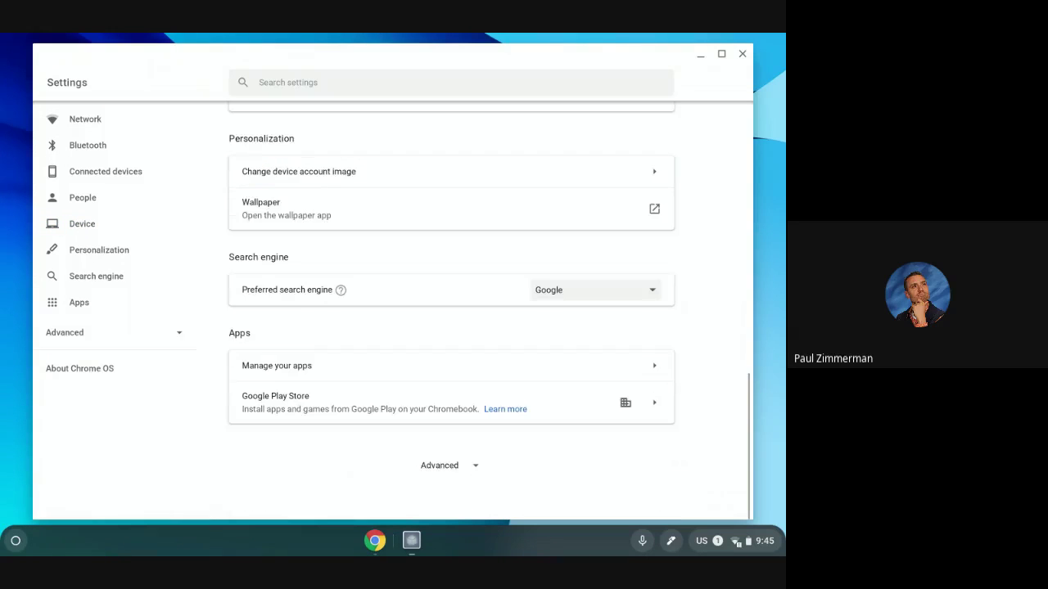
{"action": "left_click", "coordinate": [439, 466]}
{"action": "scroll", "coordinate": [395, 326], "scroll_direction": "down", "scroll_amount": 2}
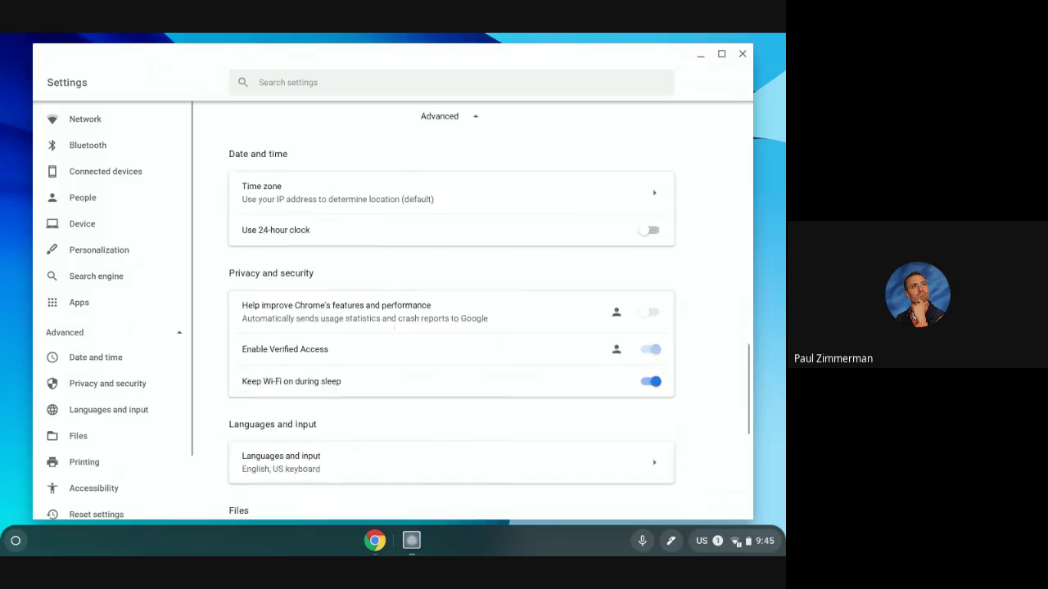
{"action": "scroll", "coordinate": [394, 326], "scroll_direction": "down", "scroll_amount": 5}
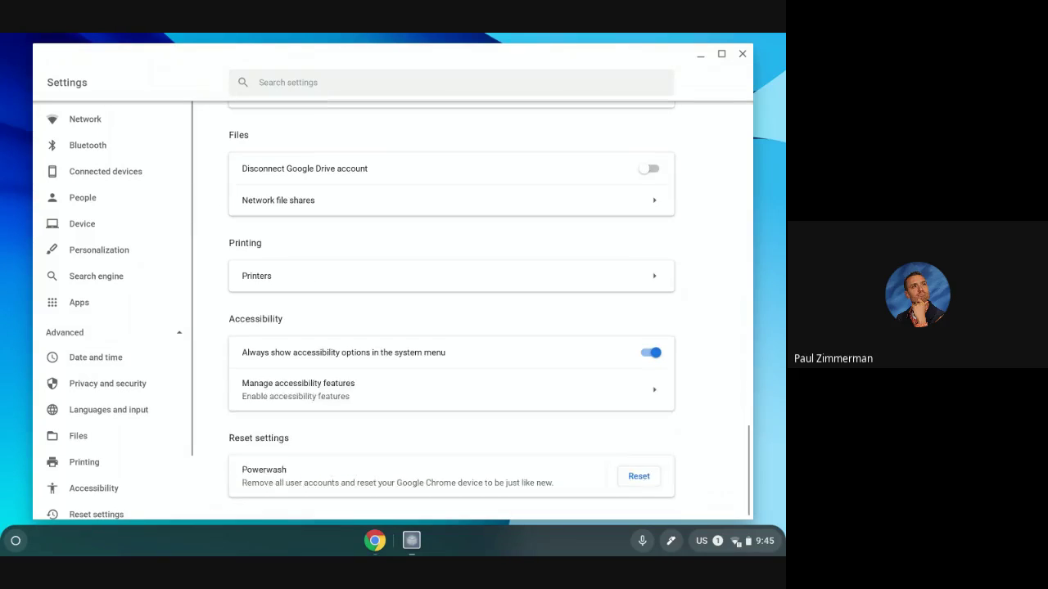
{"action": "scroll", "coordinate": [381, 330], "scroll_direction": "down", "scroll_amount": 1}
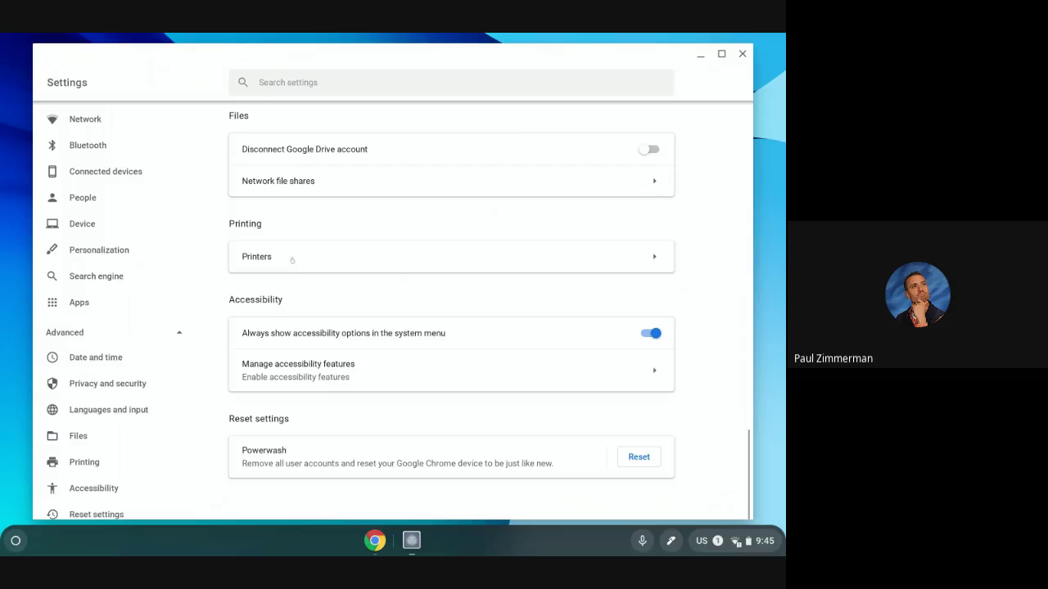
{"action": "scroll", "coordinate": [361, 305], "scroll_direction": "up", "scroll_amount": 6}
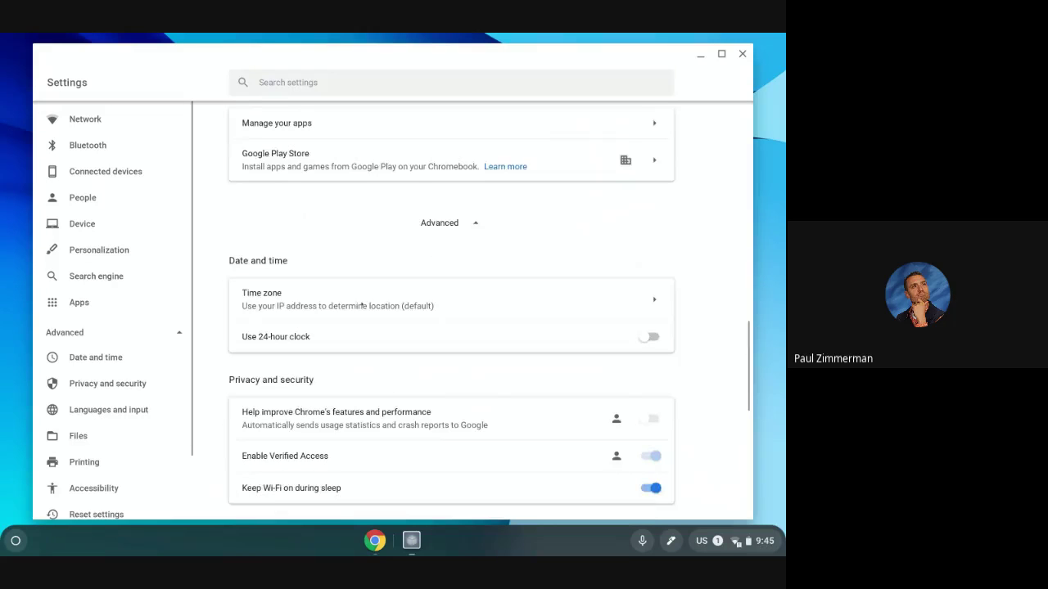
{"action": "scroll", "coordinate": [361, 304], "scroll_direction": "up", "scroll_amount": 6}
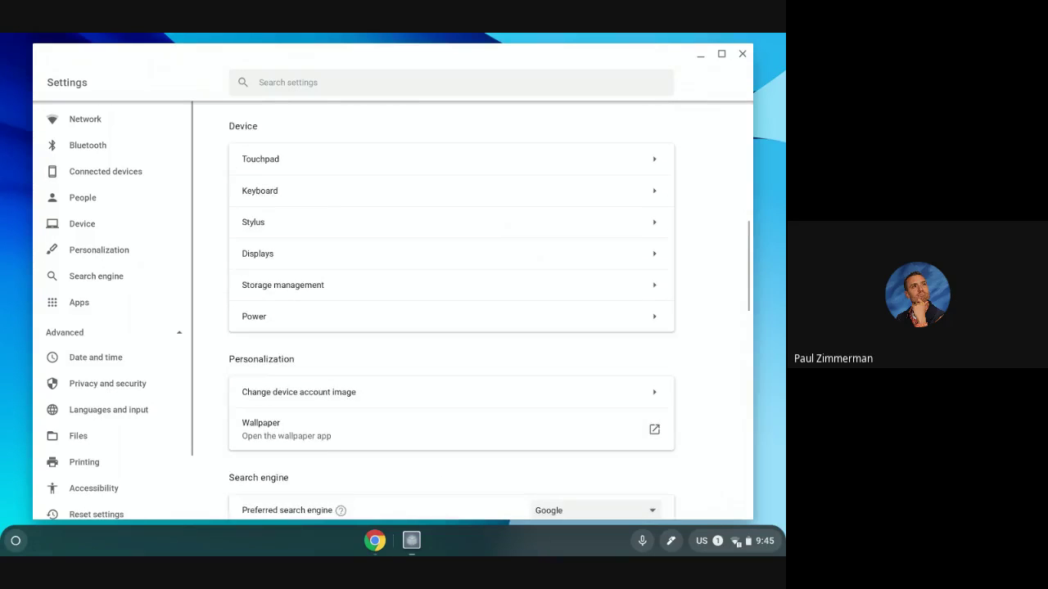
{"action": "scroll", "coordinate": [452, 311], "scroll_direction": "up", "scroll_amount": 6}
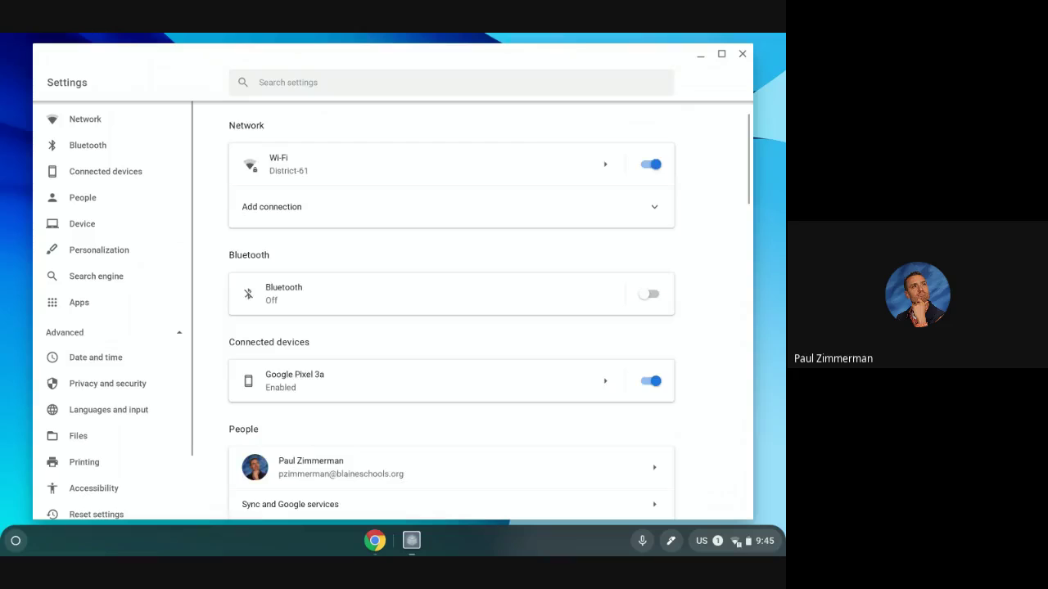
{"action": "scroll", "coordinate": [451, 311], "scroll_direction": "up", "scroll_amount": 2}
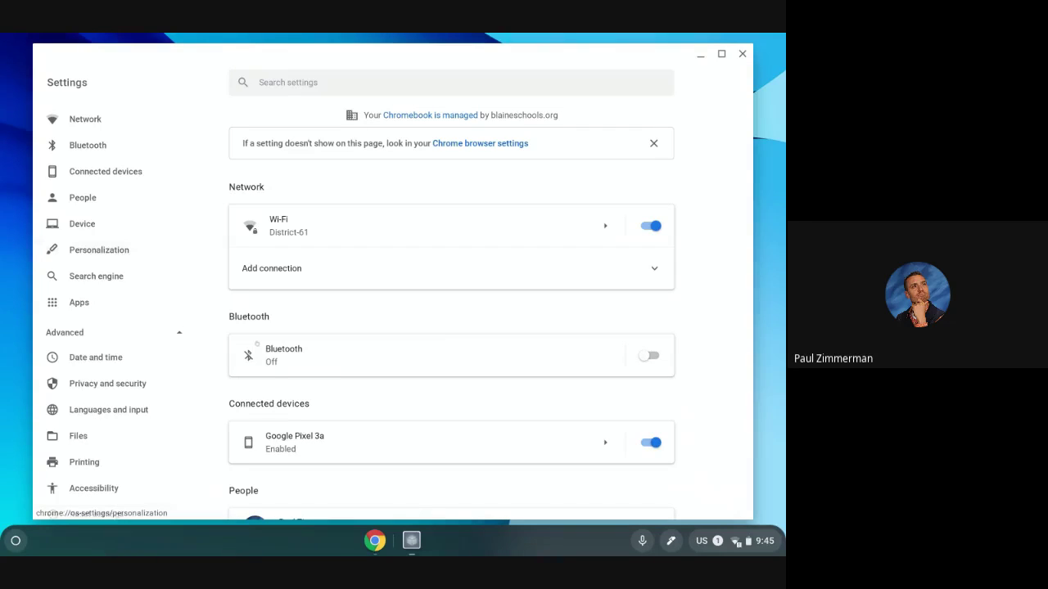
Step: Close Settings and look over the quick settings panel
{"action": "left_click", "coordinate": [743, 54]}
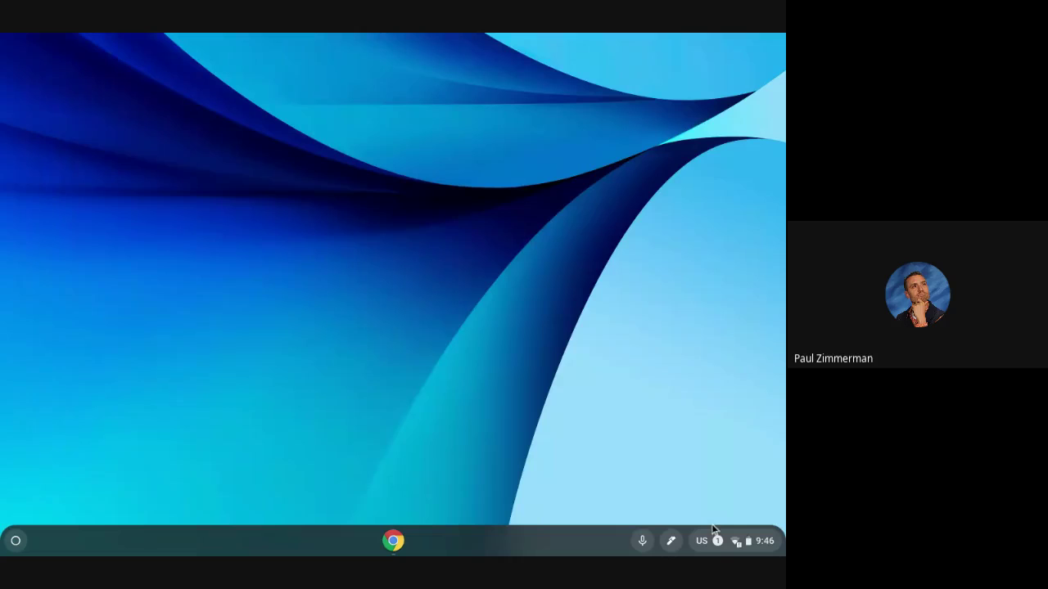
{"action": "left_click", "coordinate": [741, 542]}
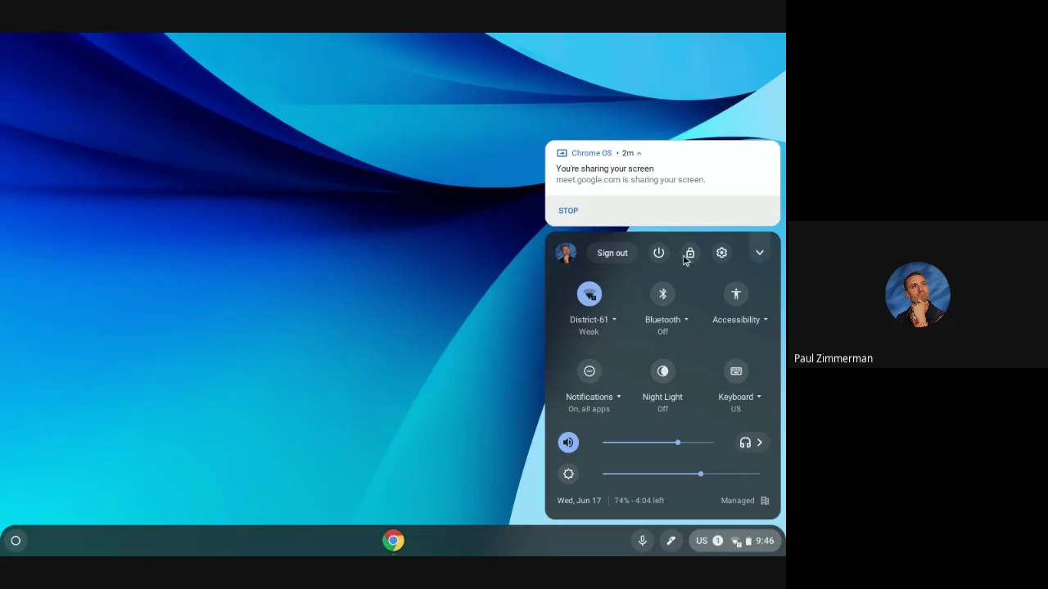
{"action": "left_click", "coordinate": [737, 542]}
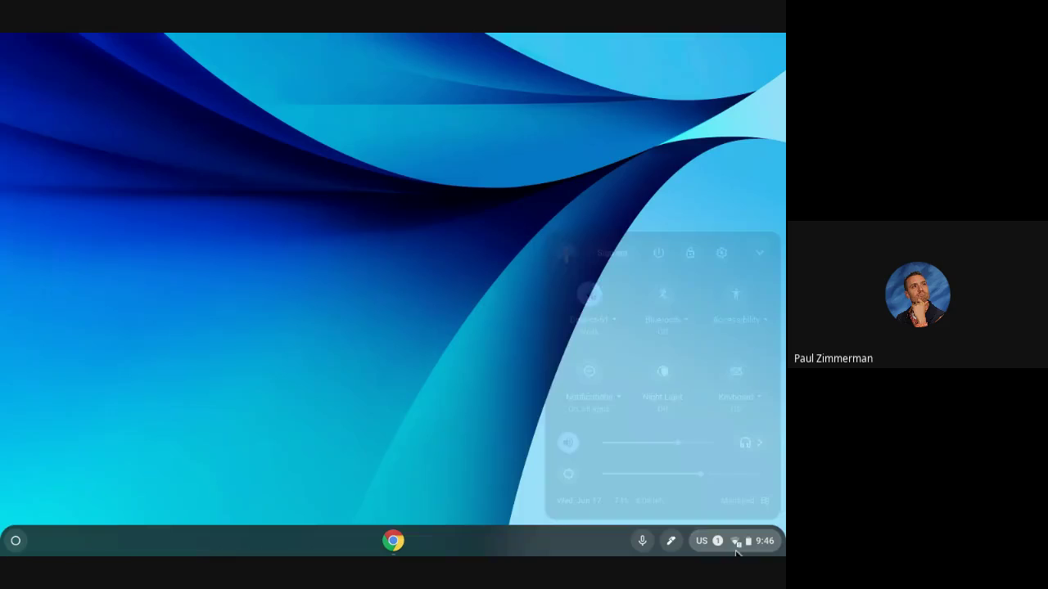
Step: Open the app launcher, glancing at quick settings once more along the way
{"action": "key", "text": "super"}
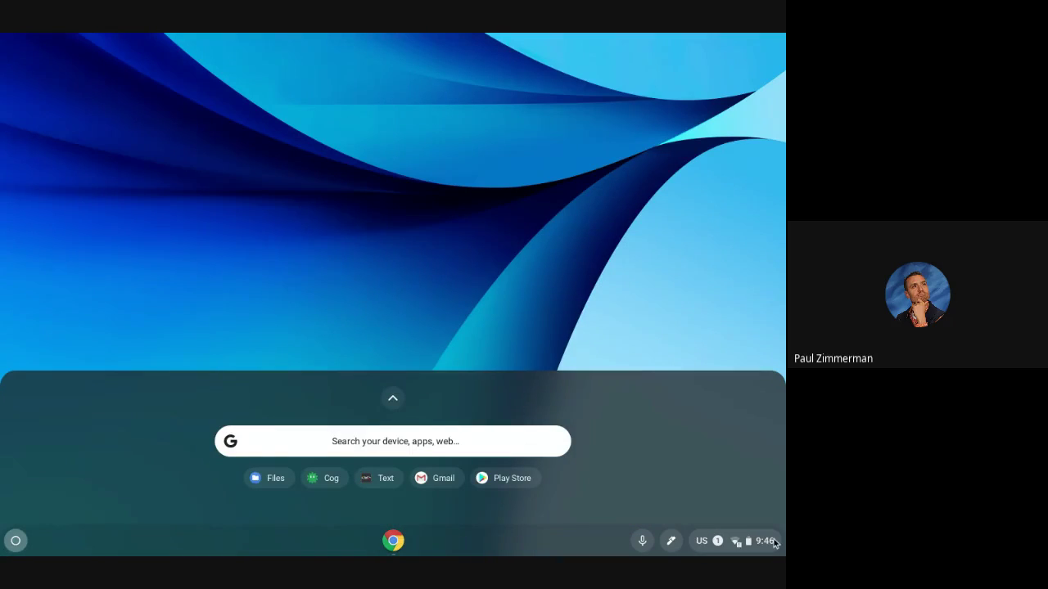
{"action": "left_click", "coordinate": [738, 547]}
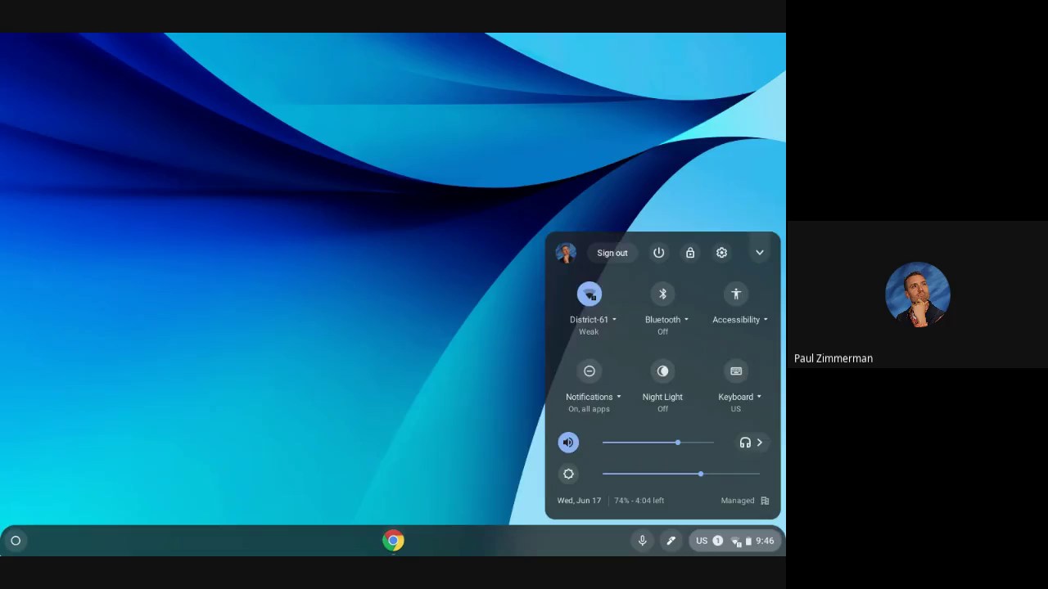
{"action": "key", "text": "super"}
Step: Pin Meet and Video Editor to the shelf from the full app grid
{"action": "left_click", "coordinate": [392, 402]}
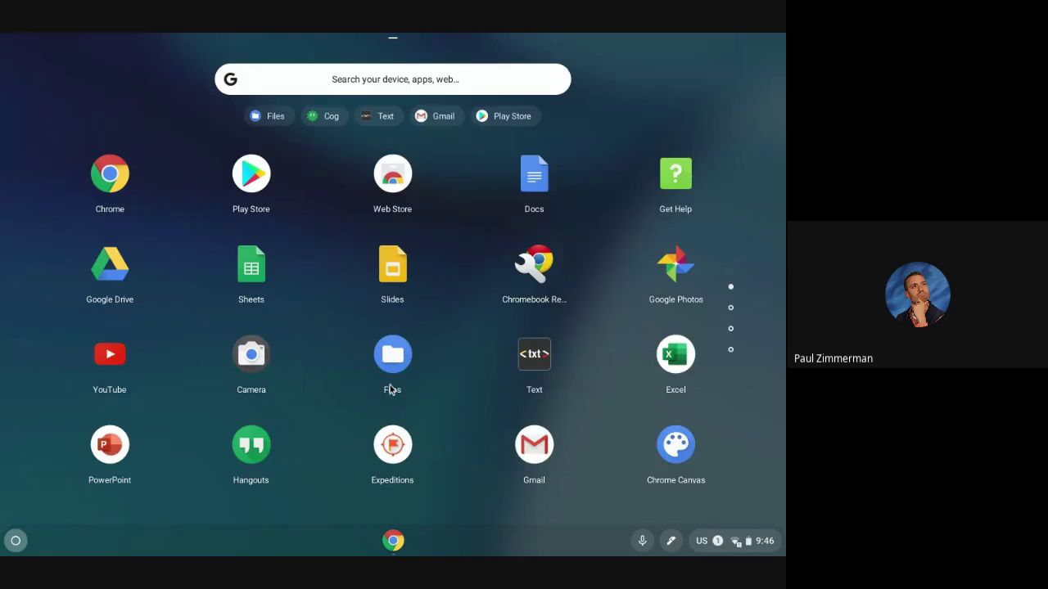
{"action": "scroll", "coordinate": [407, 276], "scroll_direction": "down", "scroll_amount": 1}
{"action": "scroll", "coordinate": [408, 279], "scroll_direction": "up", "scroll_amount": 1}
{"action": "scroll", "coordinate": [407, 279], "scroll_direction": "down", "scroll_amount": 1}
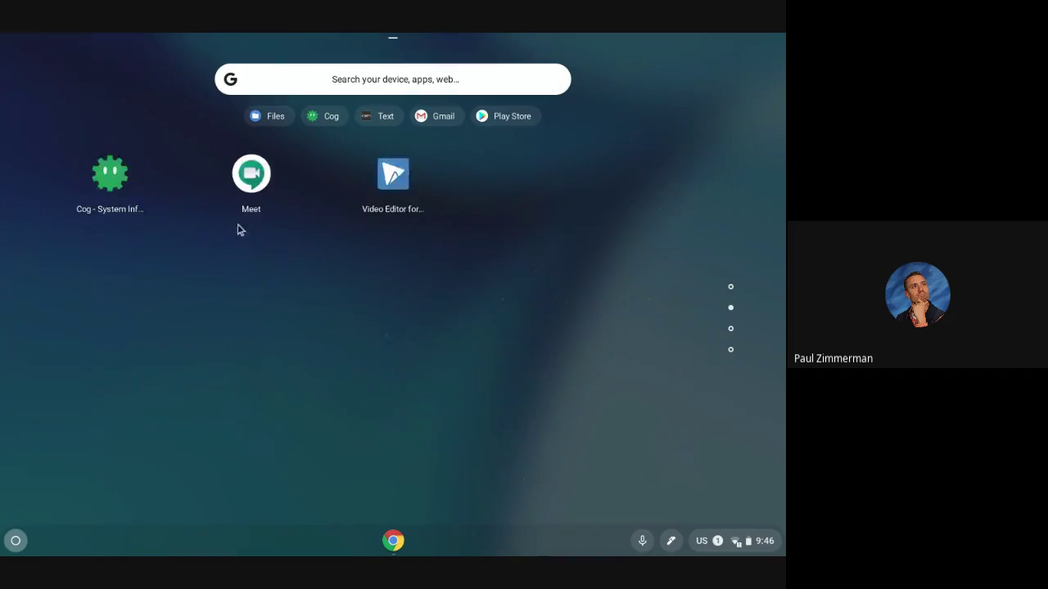
{"action": "right_click", "coordinate": [254, 173]}
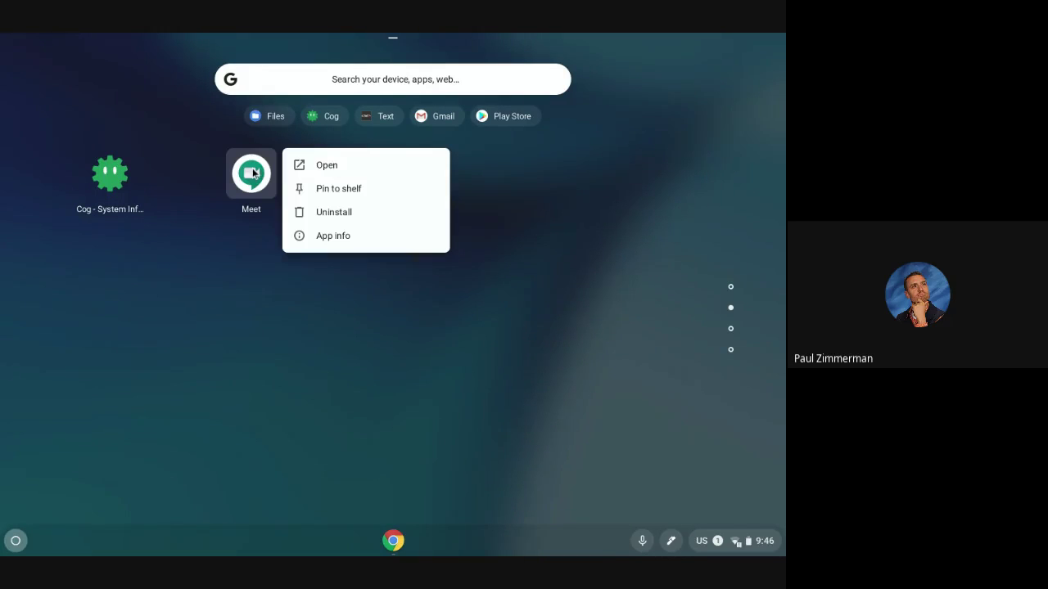
{"action": "left_click", "coordinate": [337, 189]}
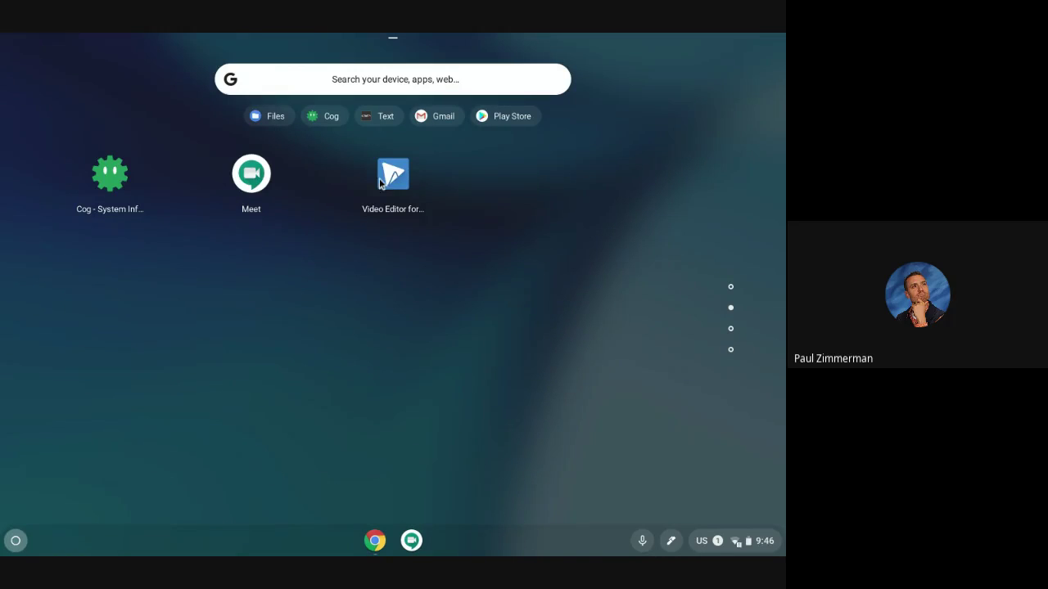
{"action": "right_click", "coordinate": [411, 196]}
{"action": "left_click", "coordinate": [450, 198]}
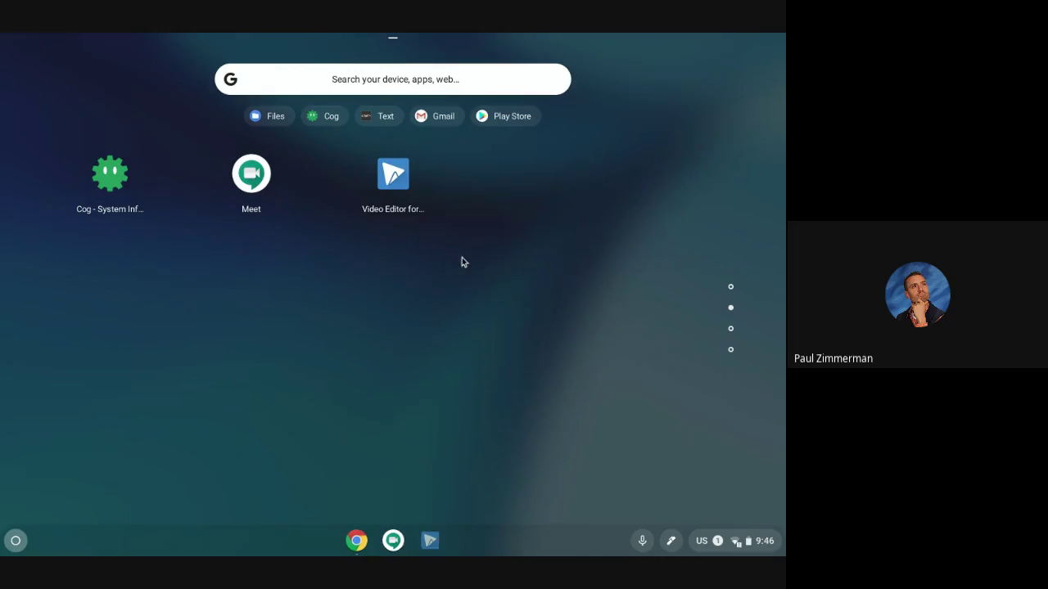
Step: Unpin Meet and Video Editor from the shelf, then reopen the launcher
{"action": "right_click", "coordinate": [401, 545]}
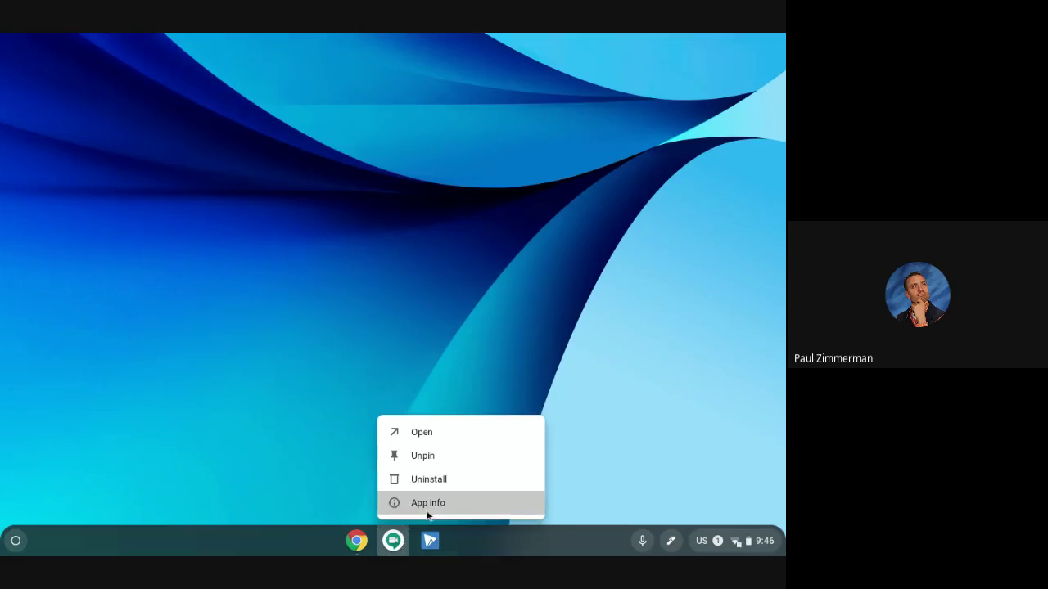
{"action": "left_click", "coordinate": [431, 460]}
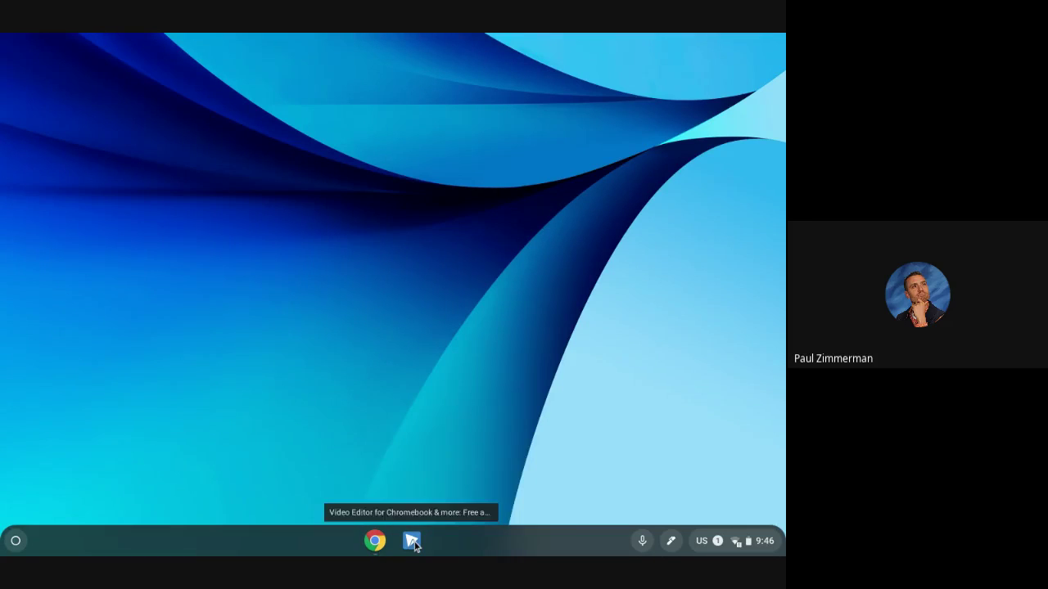
{"action": "right_click", "coordinate": [416, 540]}
{"action": "left_click", "coordinate": [446, 457]}
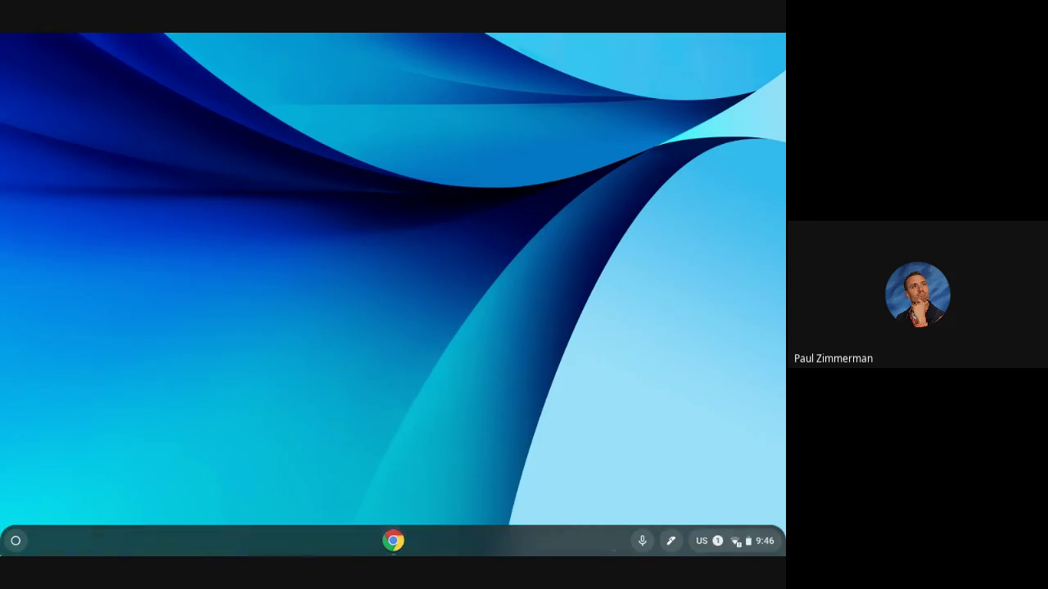
{"action": "key", "text": "super"}
Step: Uninstall Video Editor from launcher page 2 and confirm the removal
{"action": "left_click", "coordinate": [396, 398]}
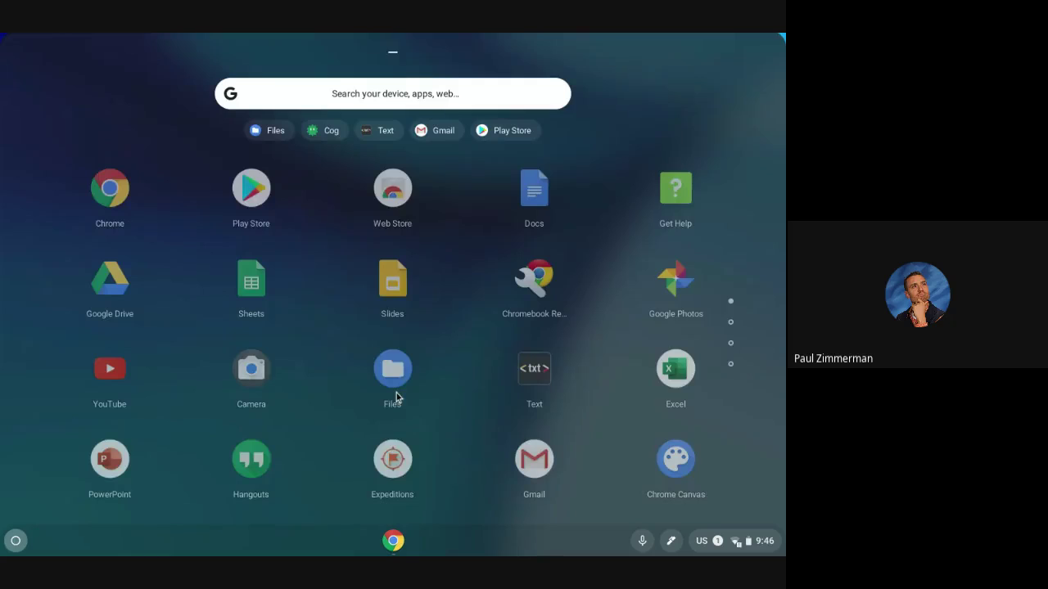
{"action": "scroll", "coordinate": [360, 299], "scroll_direction": "down", "scroll_amount": 1}
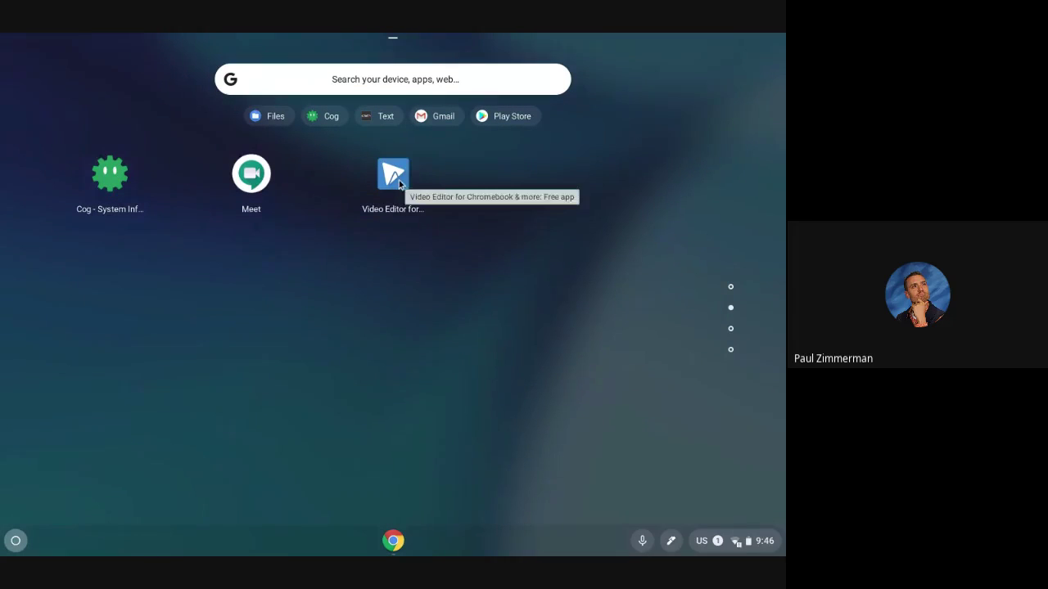
{"action": "right_click", "coordinate": [398, 180]}
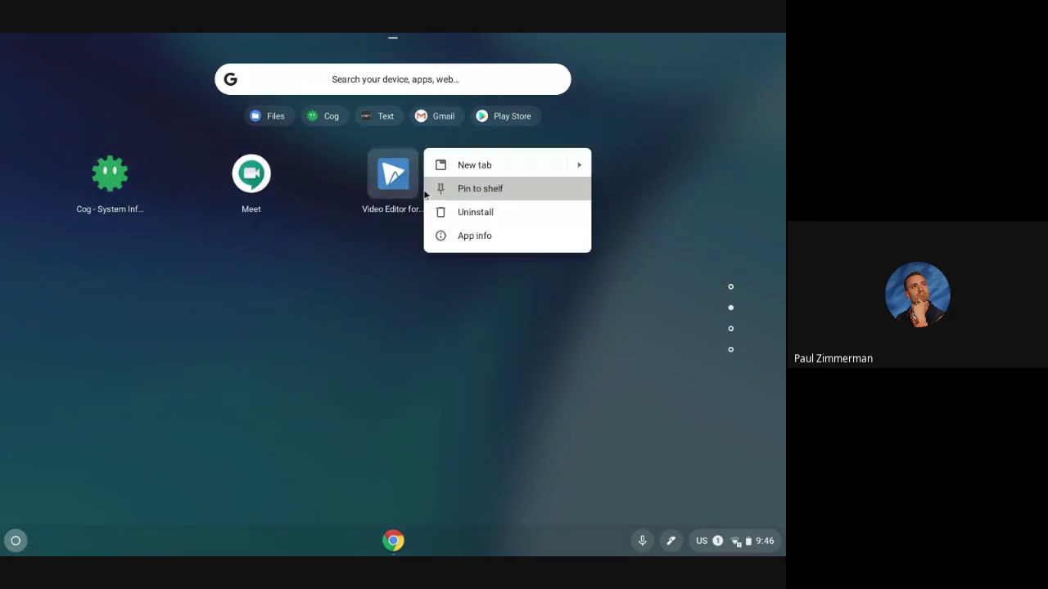
{"action": "left_click", "coordinate": [474, 212]}
{"action": "left_click", "coordinate": [501, 310]}
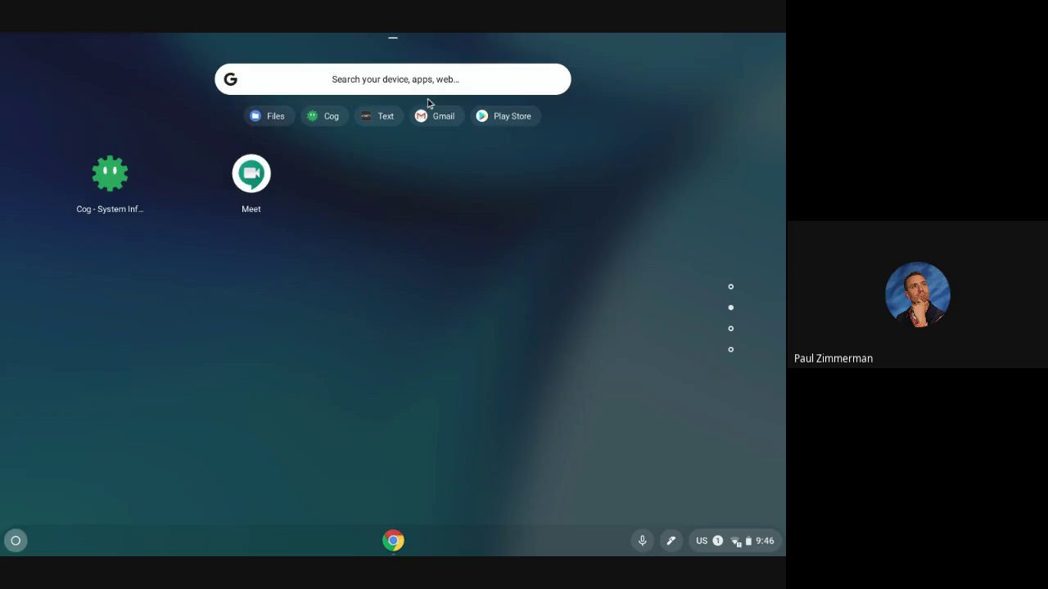
Step: Open Quick Settings from the status area in the shelf
{"action": "left_click", "coordinate": [717, 547]}
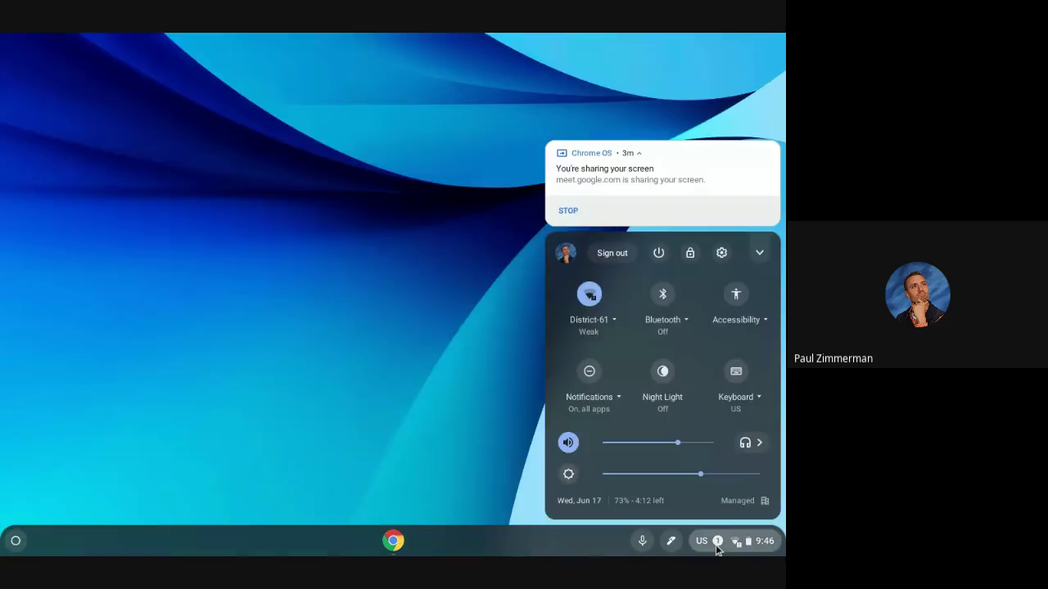